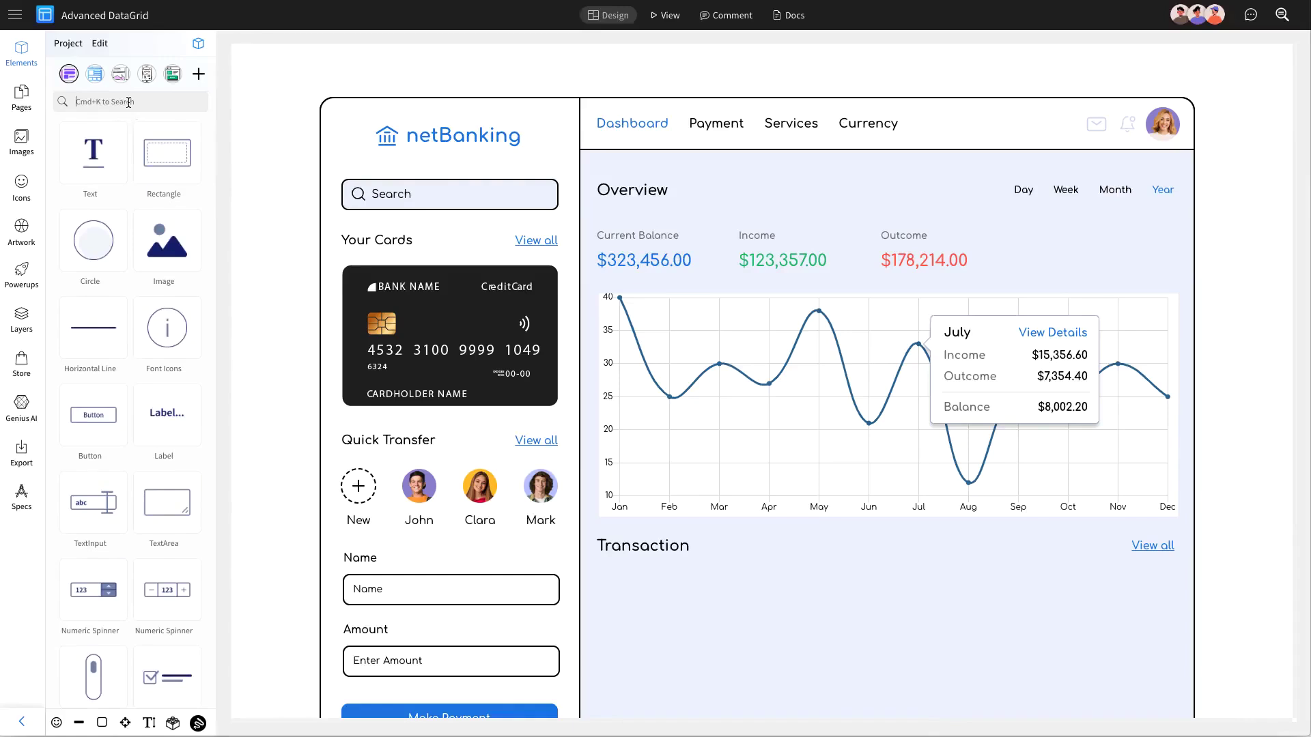
type("adva")
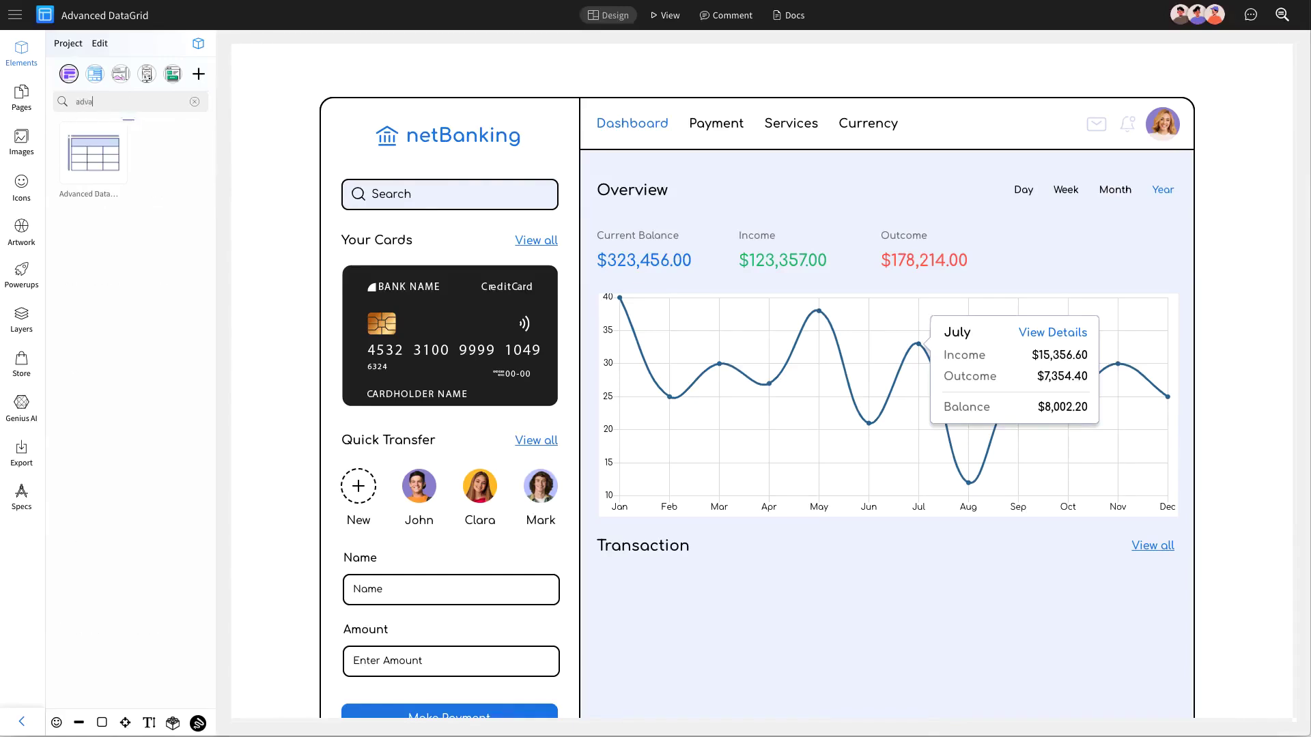
- Drop an Advanced DataGrid below the Transaction heading and resize it to fit the transaction area
left_click_drag(99, 165, 872, 632)
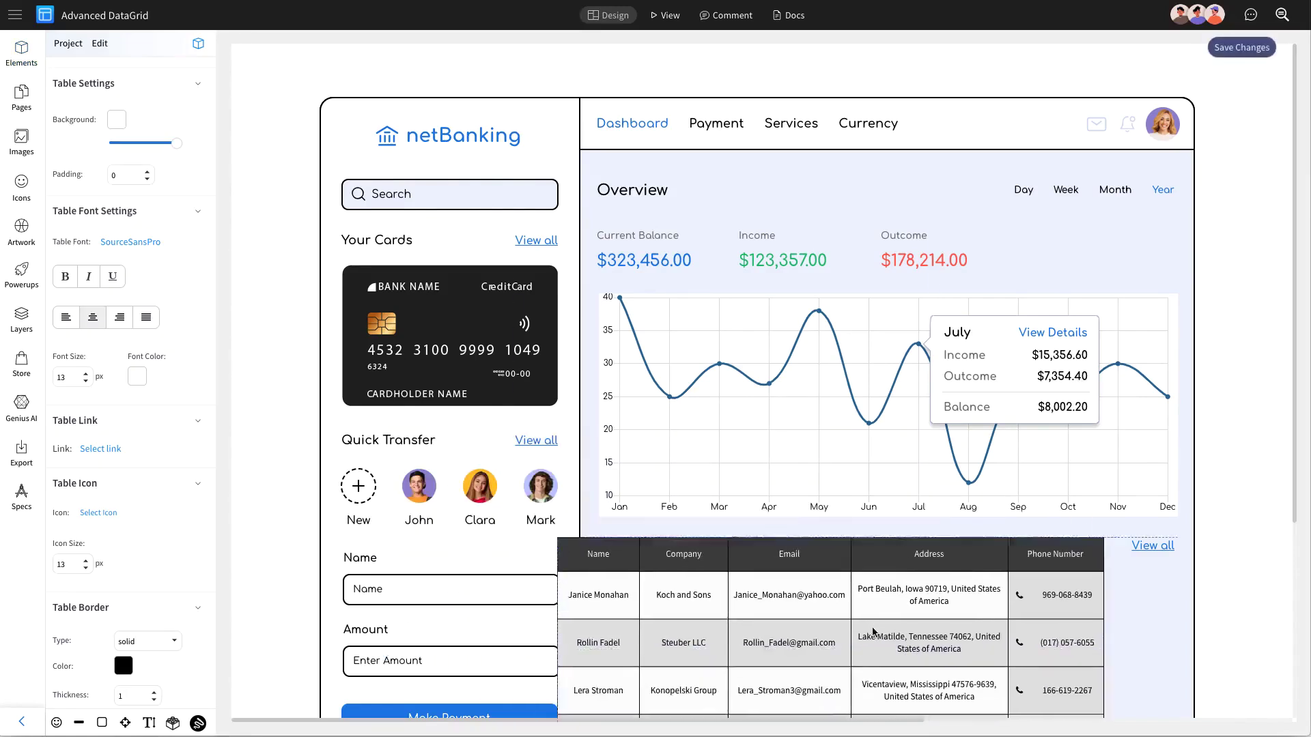
scroll(907, 643, "down", 3)
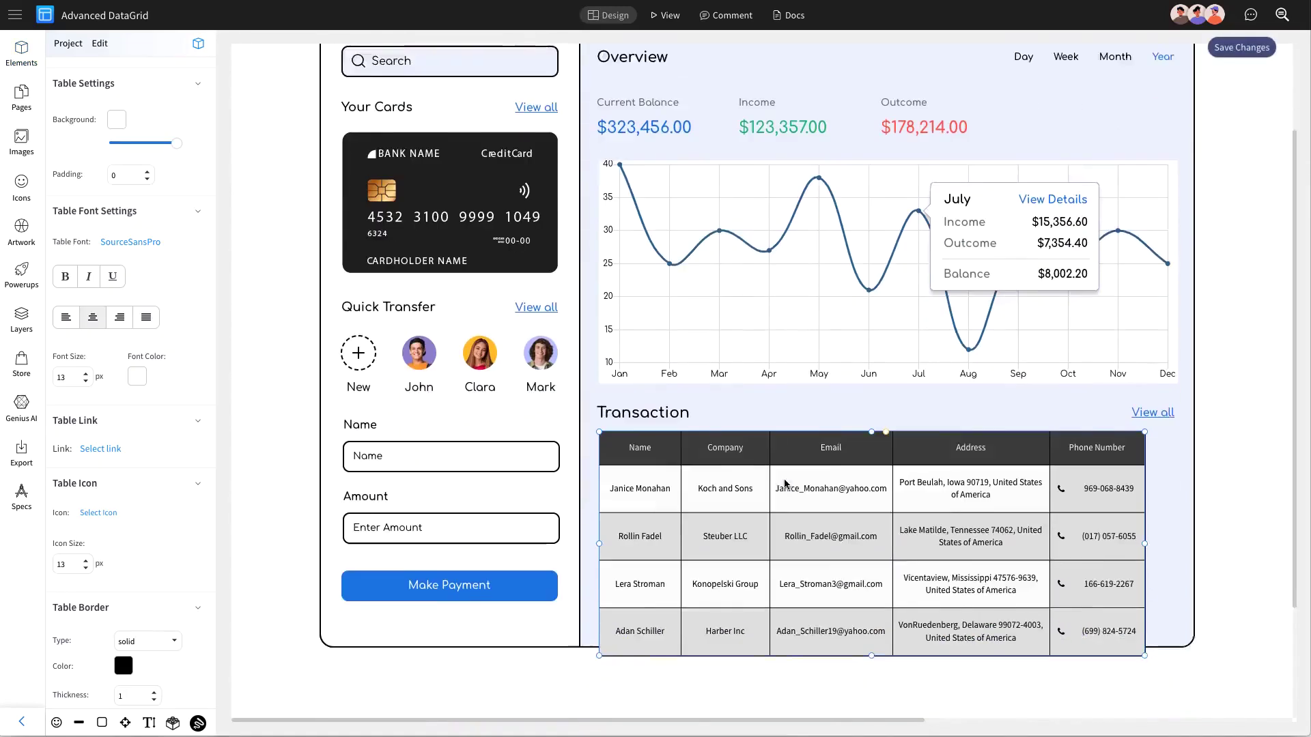
scroll(784, 489, "down", 1)
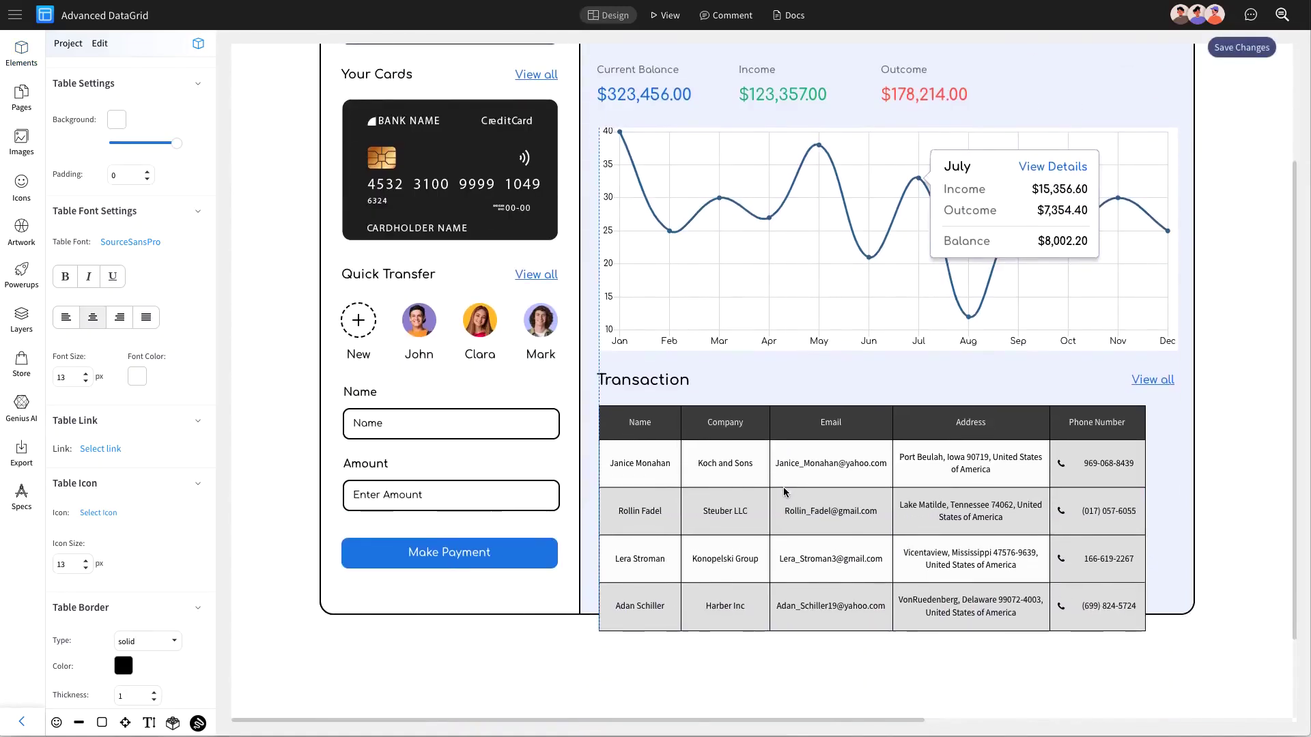
left_click(1074, 527)
left_click_drag(1146, 521, 1178, 523)
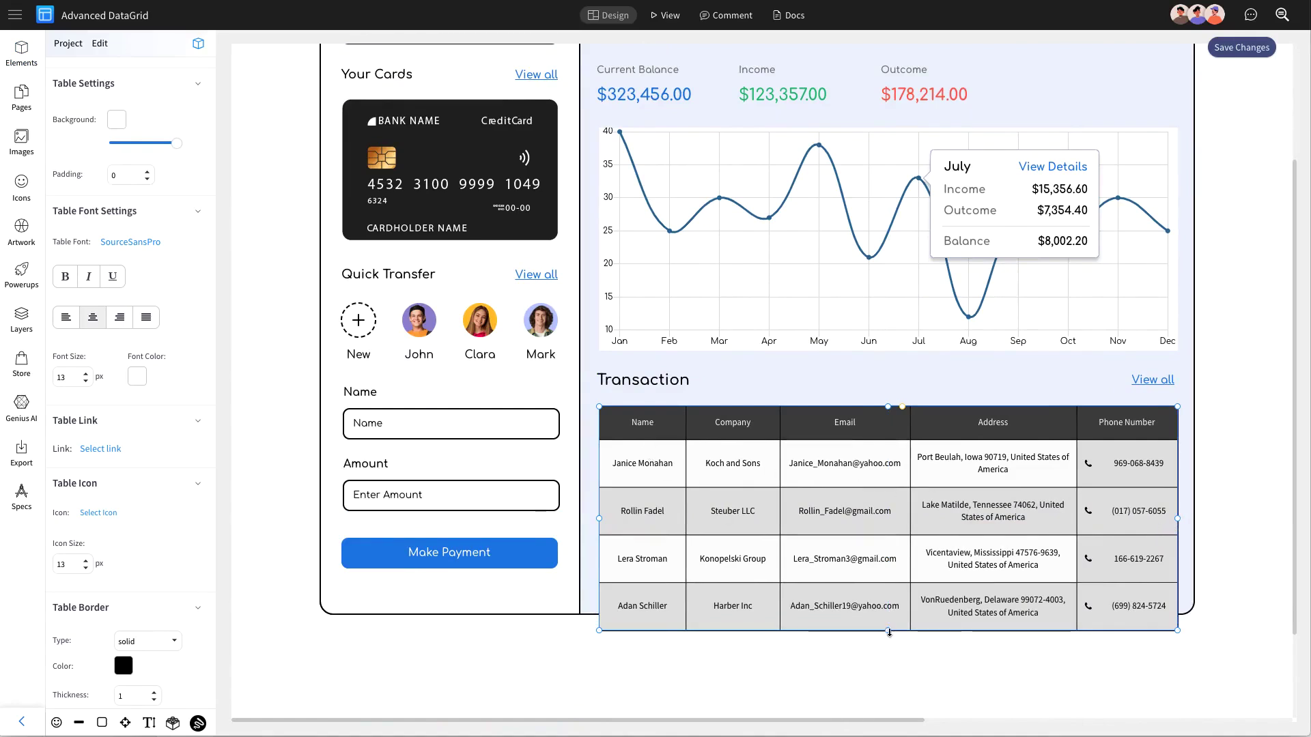
left_click_drag(887, 631, 893, 600)
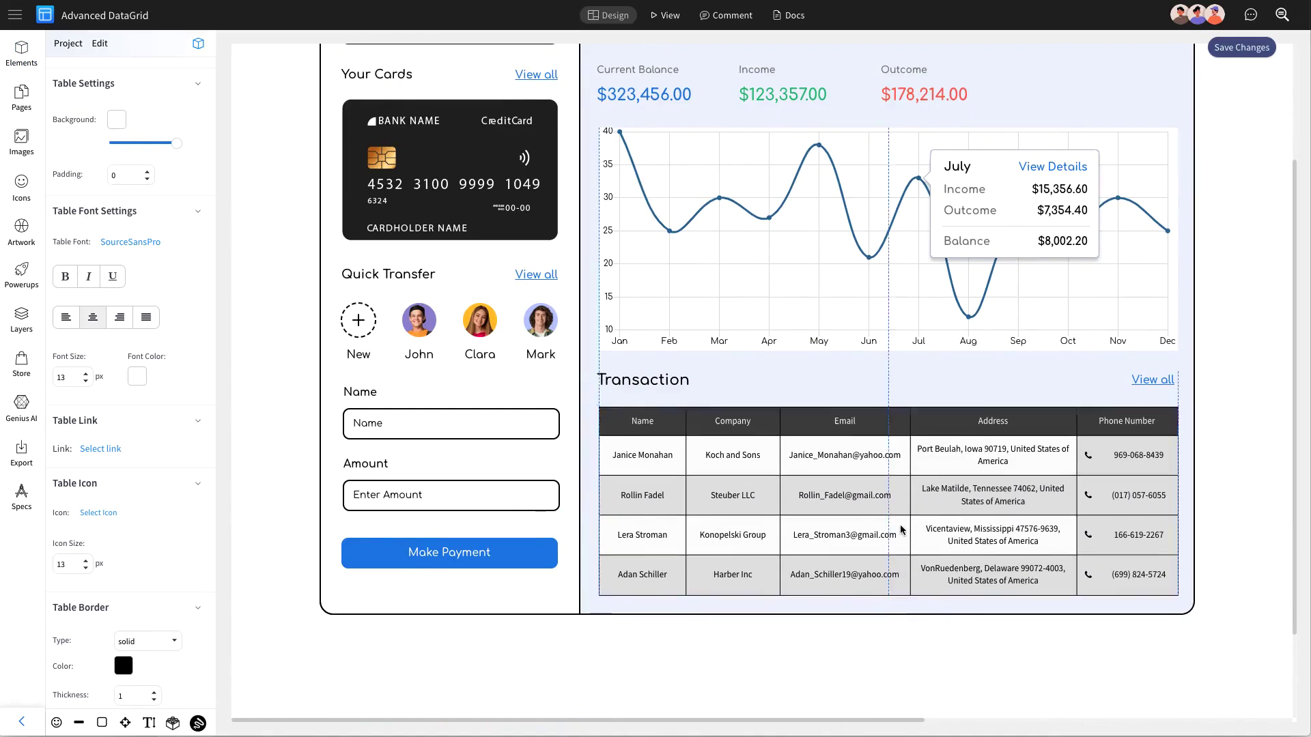
left_click(899, 530)
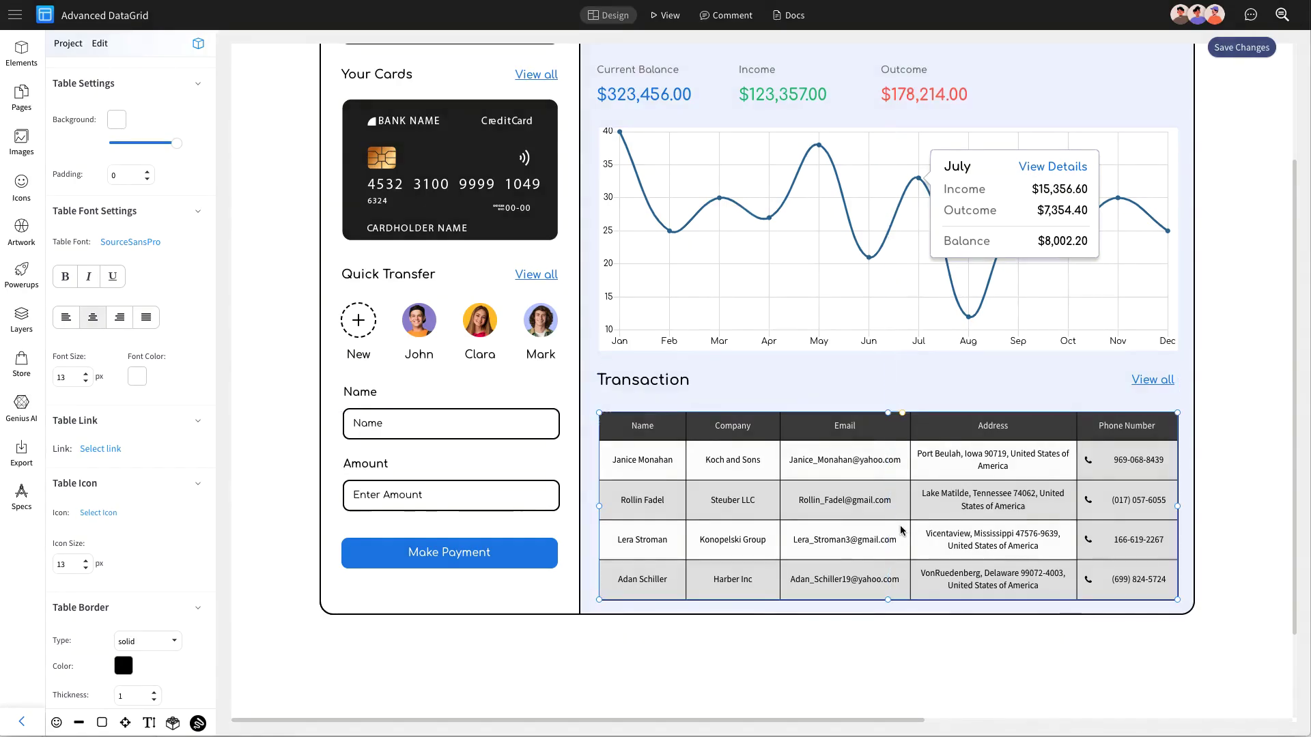
scroll(124, 437, "down", 3)
scroll(123, 437, "down", 4)
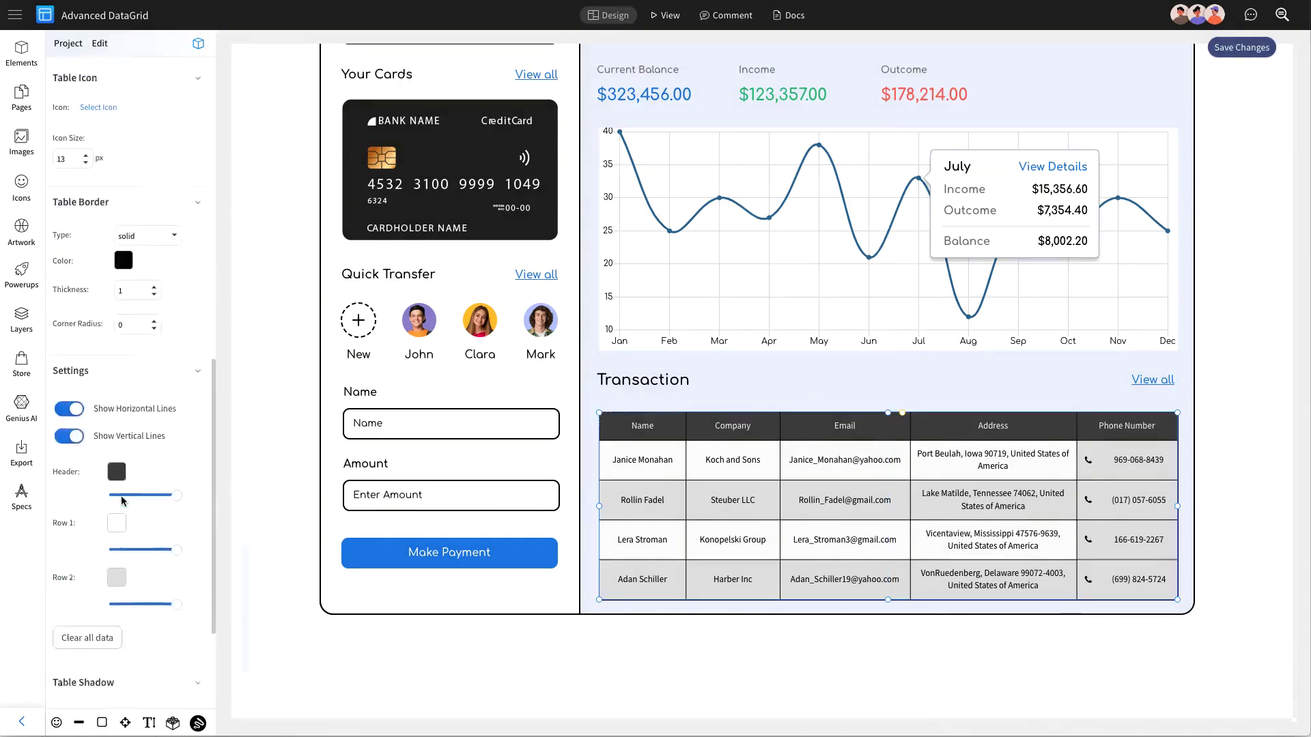
scroll(123, 438, "down", 1)
- Make the table header black and both row styles white
left_click(116, 423)
left_click(132, 523)
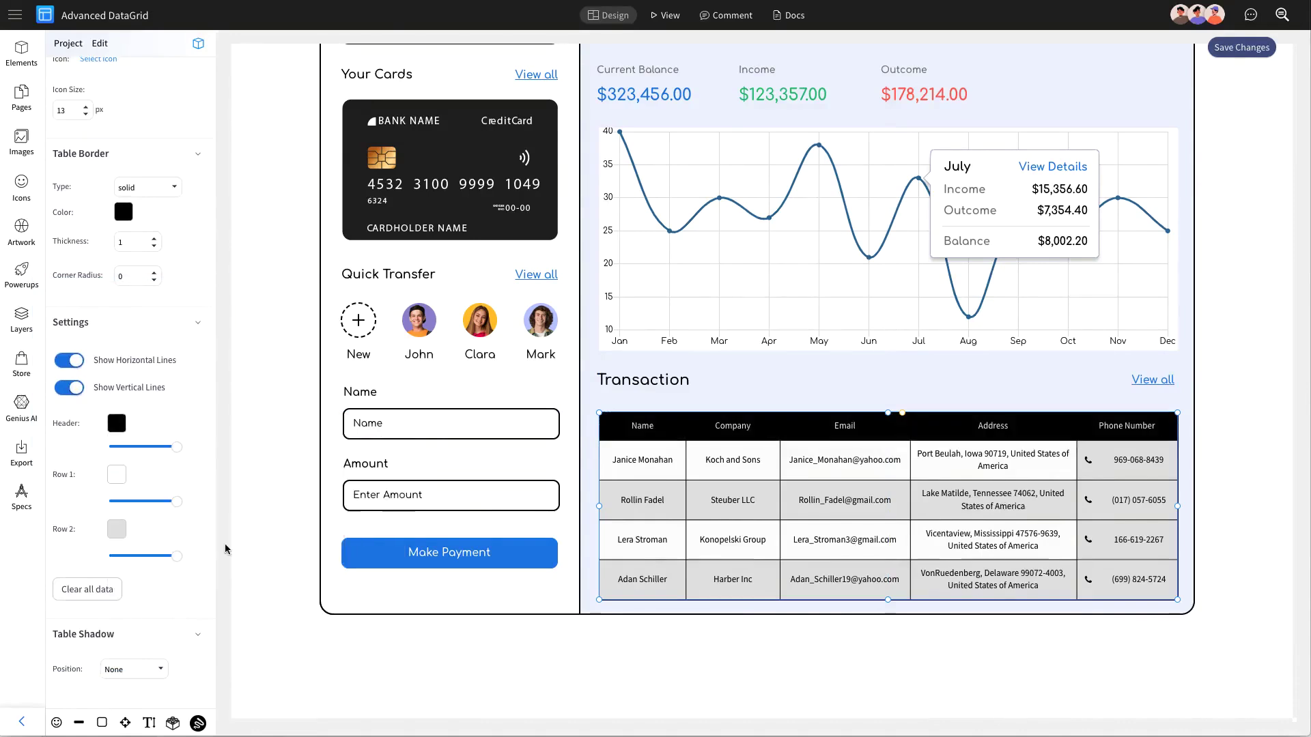
scroll(108, 520, "down", 1)
left_click(114, 392)
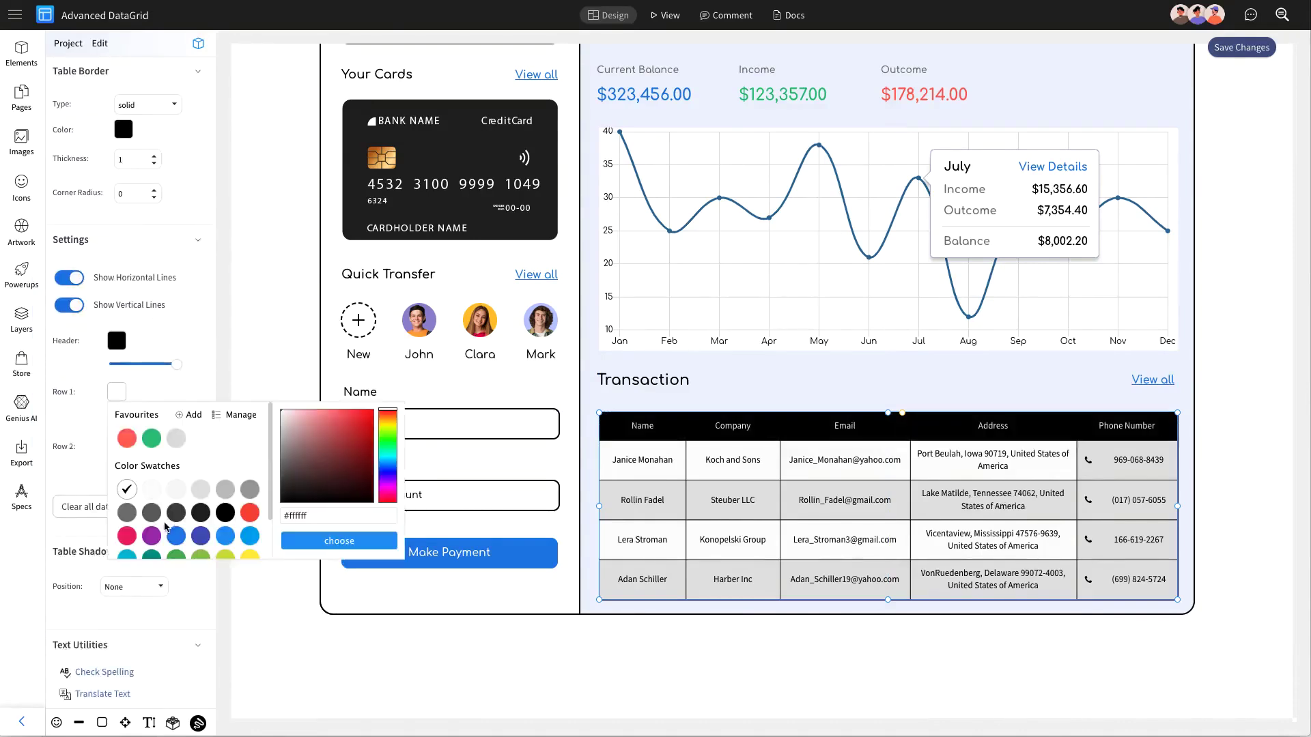
left_click(131, 437)
left_click(118, 397)
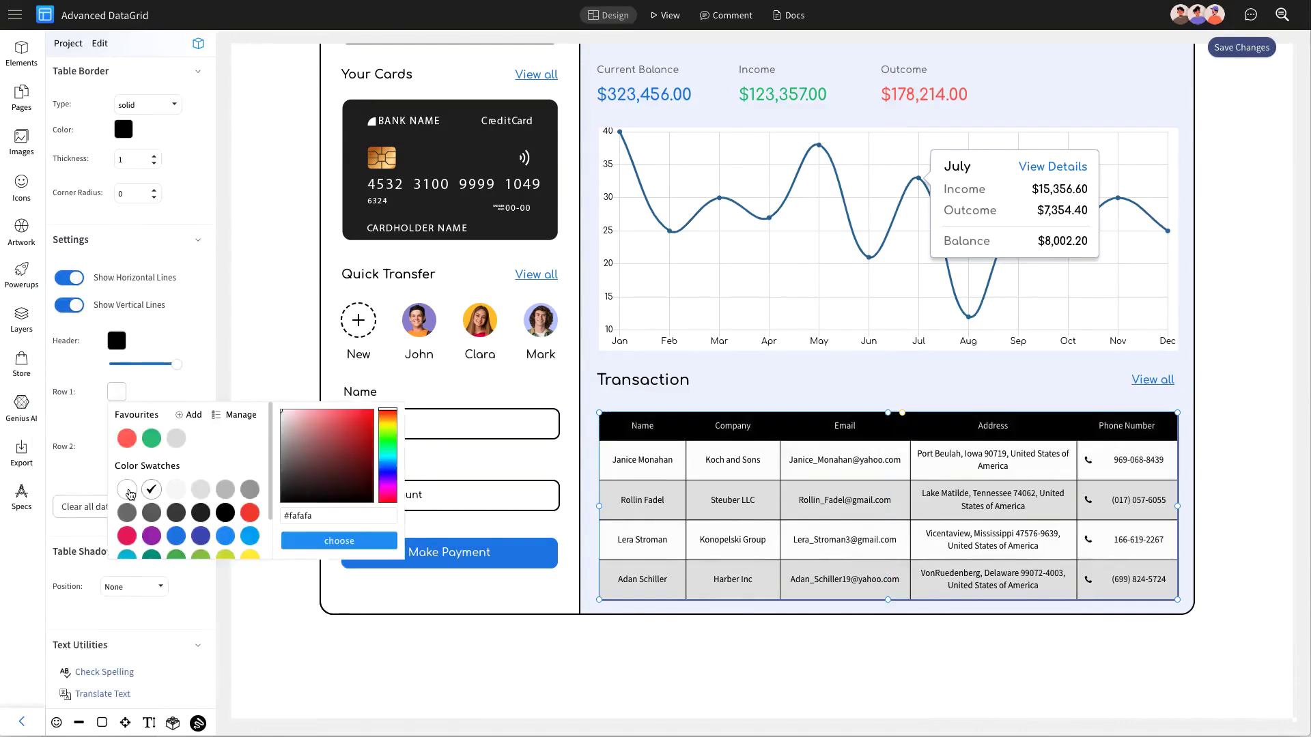
left_click(126, 489)
left_click(116, 447)
left_click(124, 543)
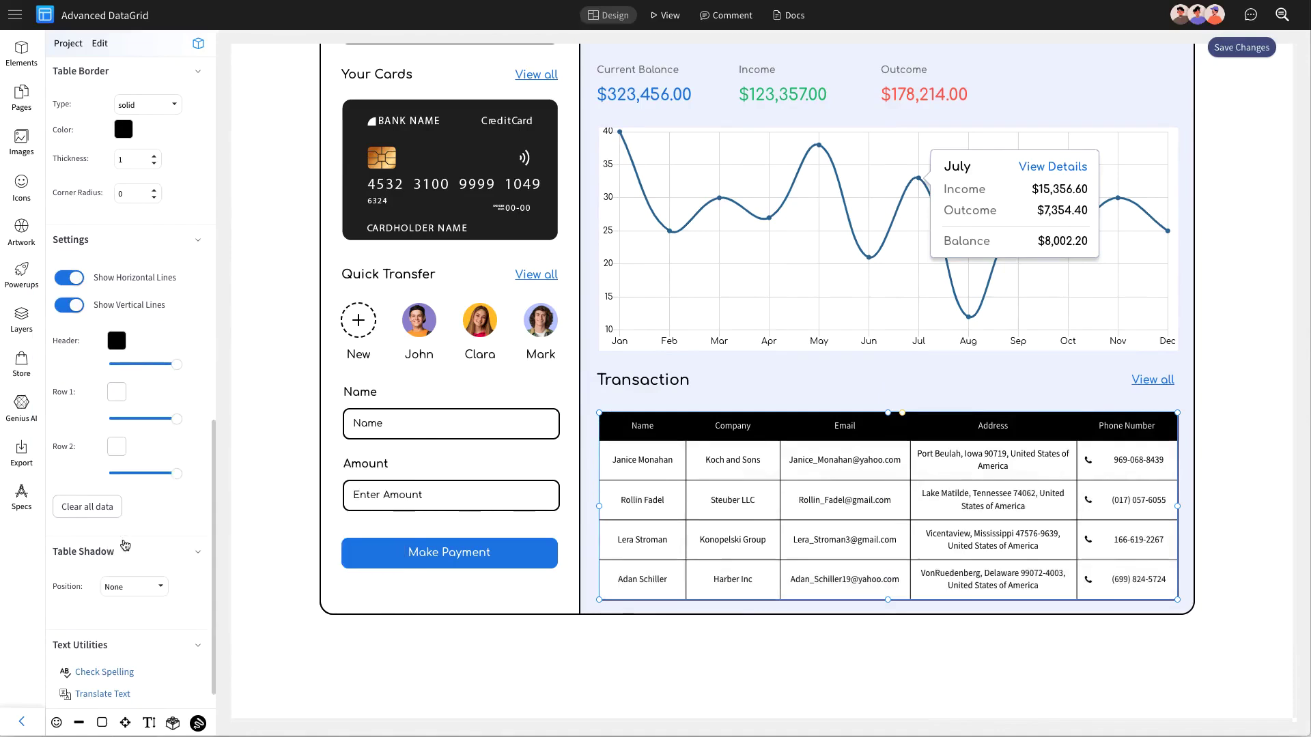
scroll(163, 340, "up", 2)
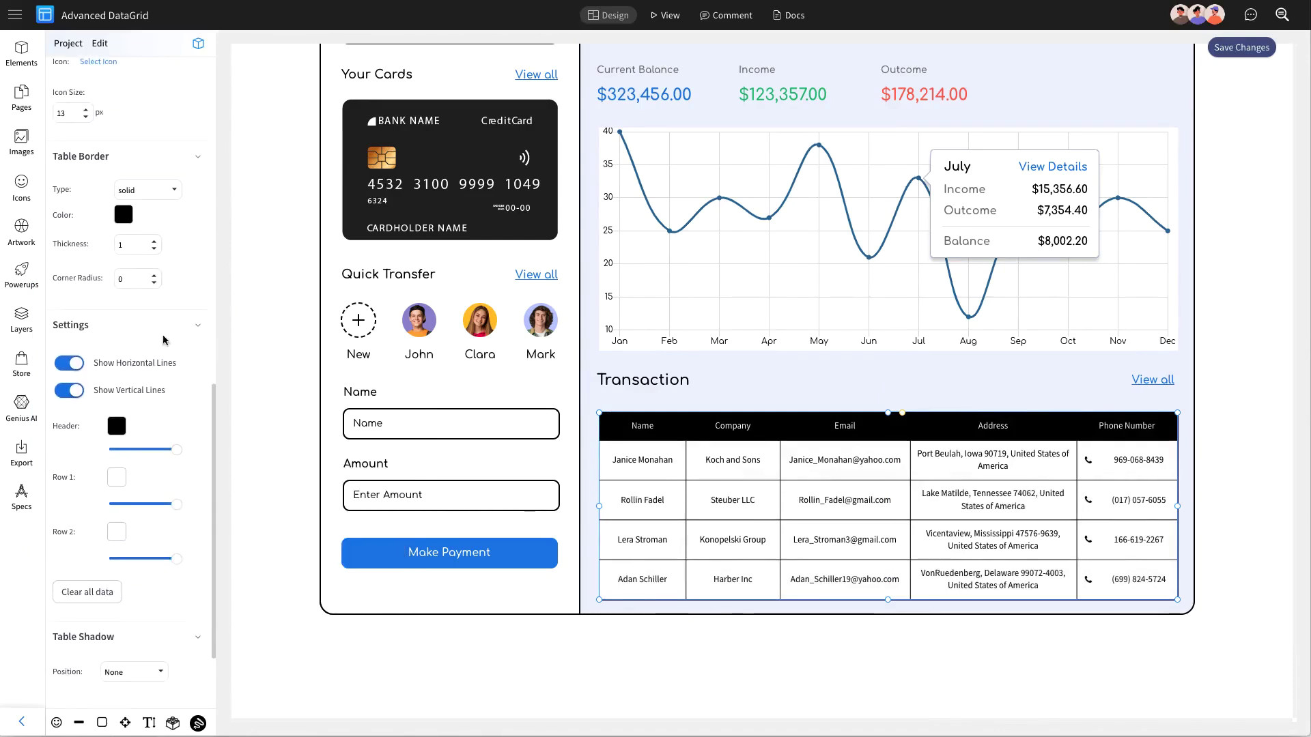
- Give the table a light grey border and hide its horizontal and vertical lines
left_click(121, 214)
left_click(187, 271)
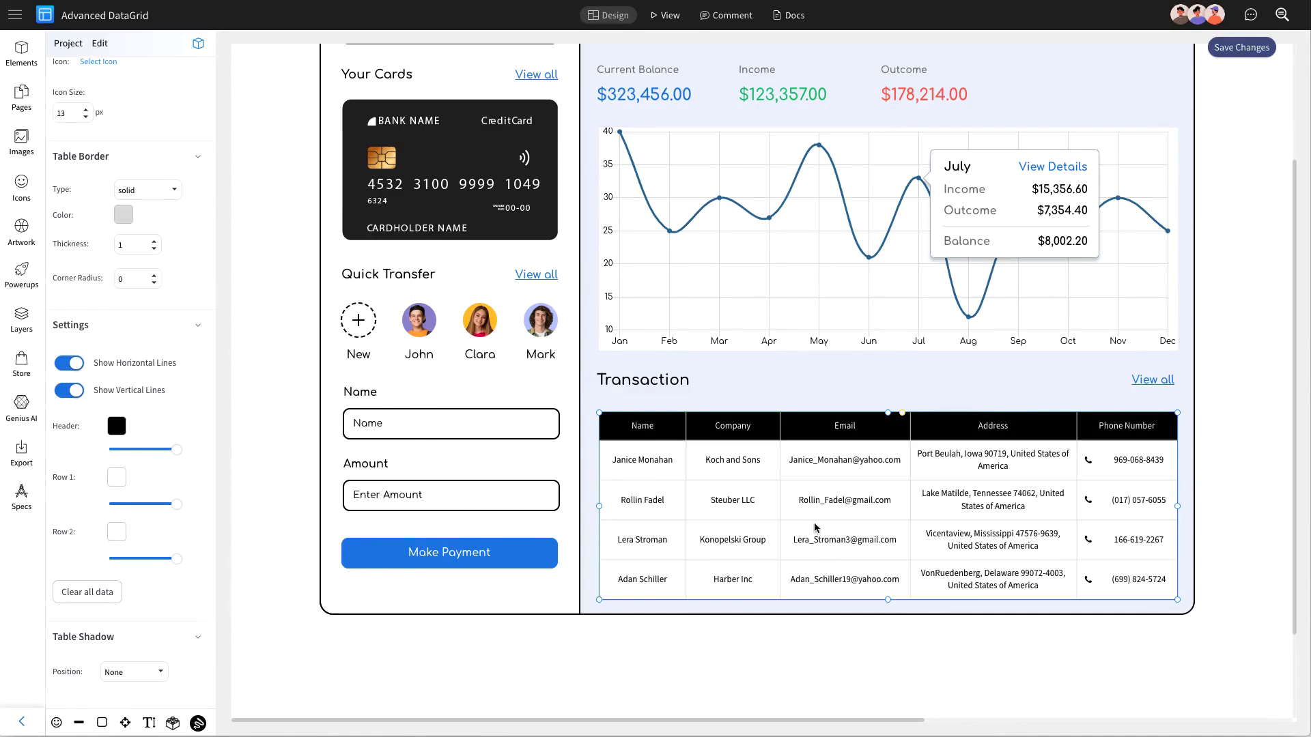
scroll(113, 425, "up", 1)
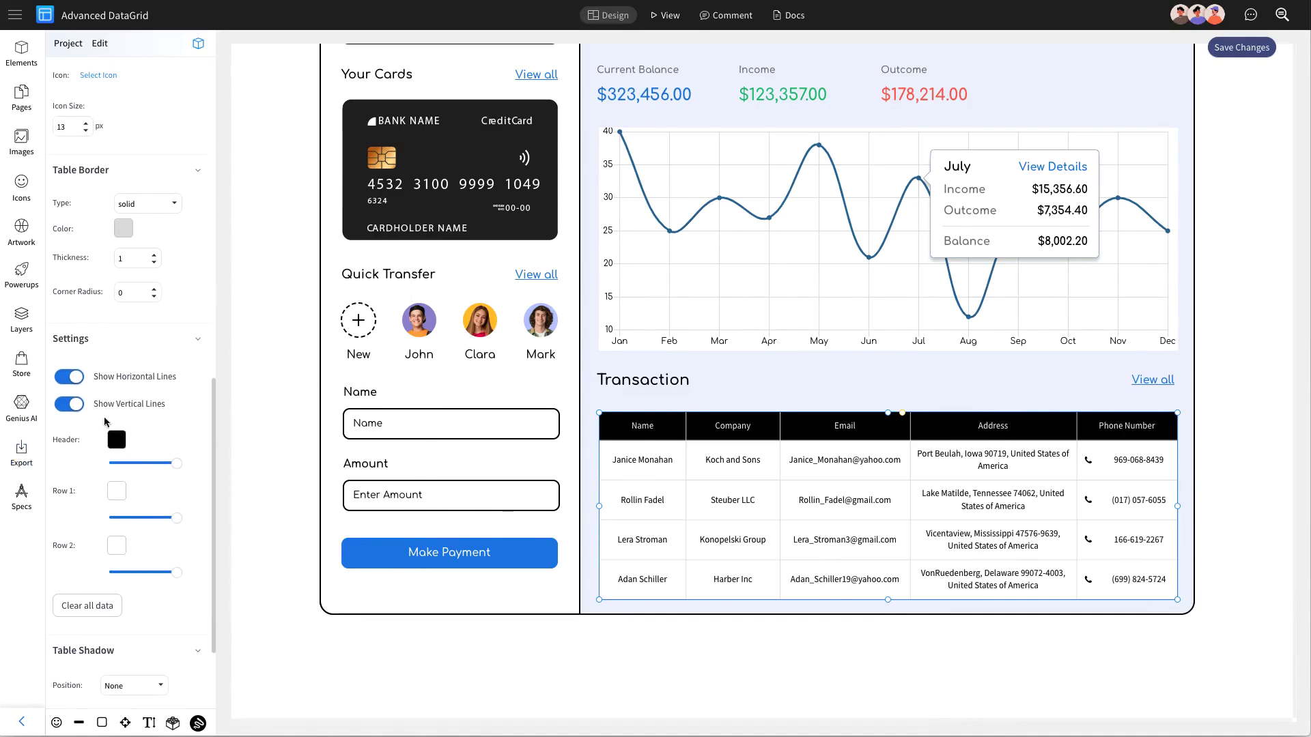
left_click(69, 378)
left_click(70, 406)
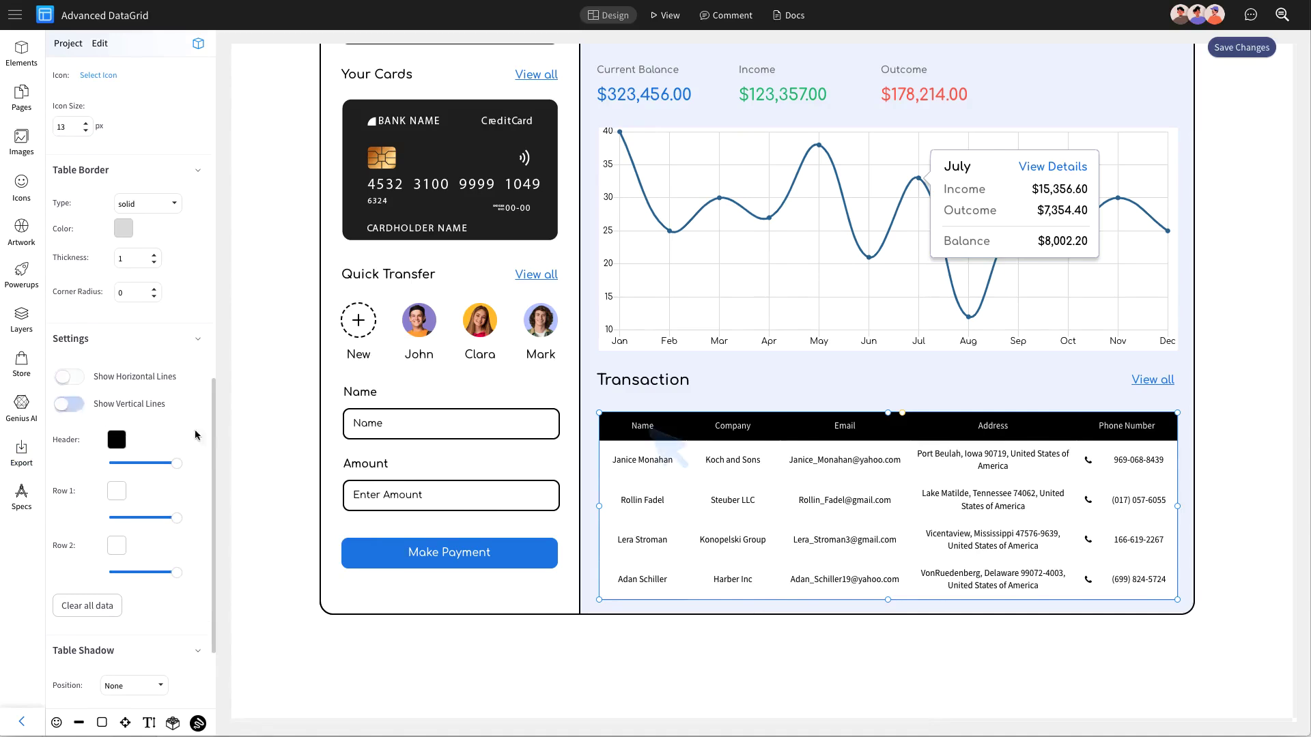
left_click(664, 431)
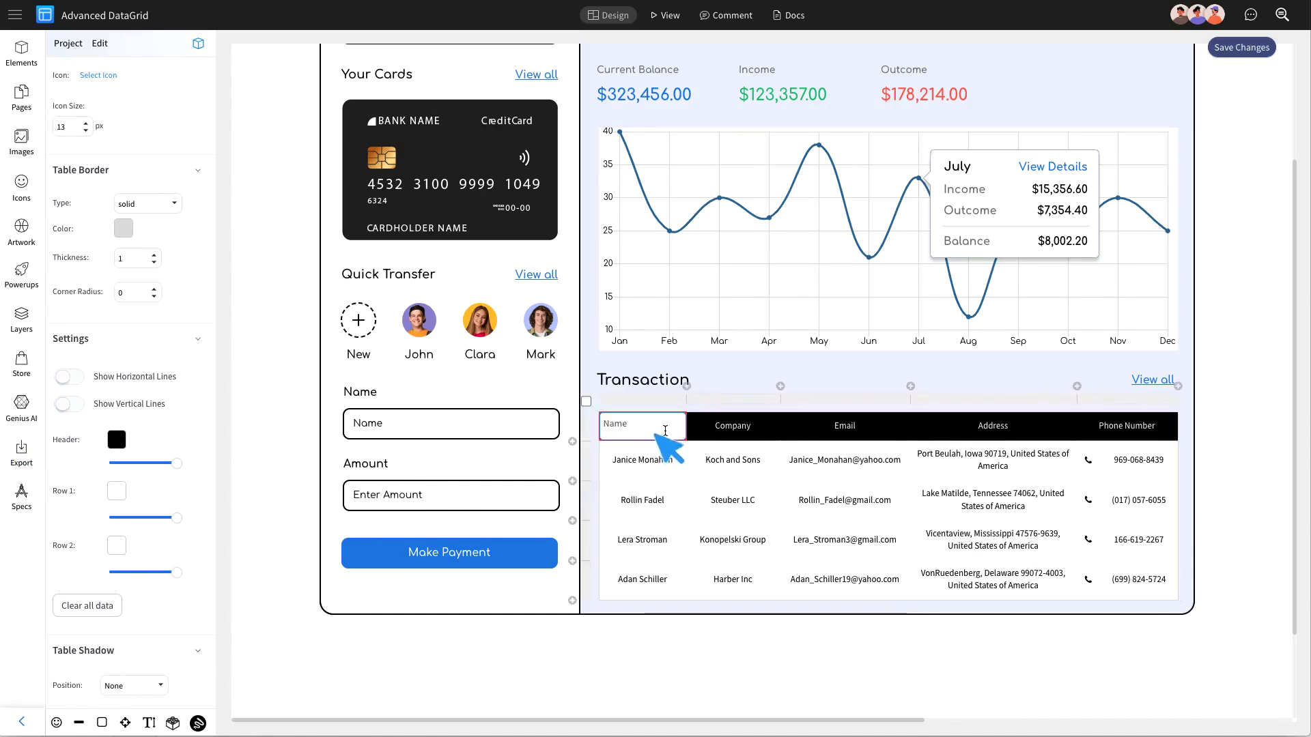
double_click(664, 431)
type("Descrip")
type("tion")
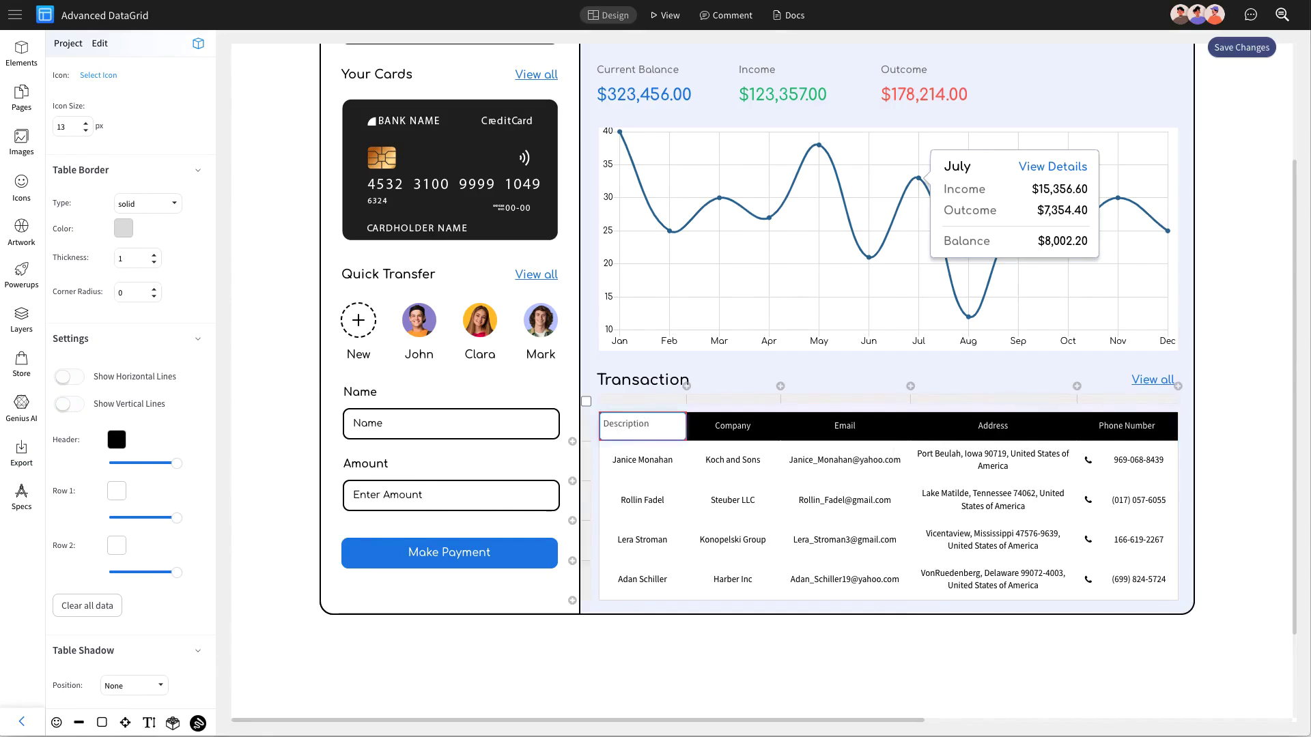
left_click(737, 425)
double_click(739, 426)
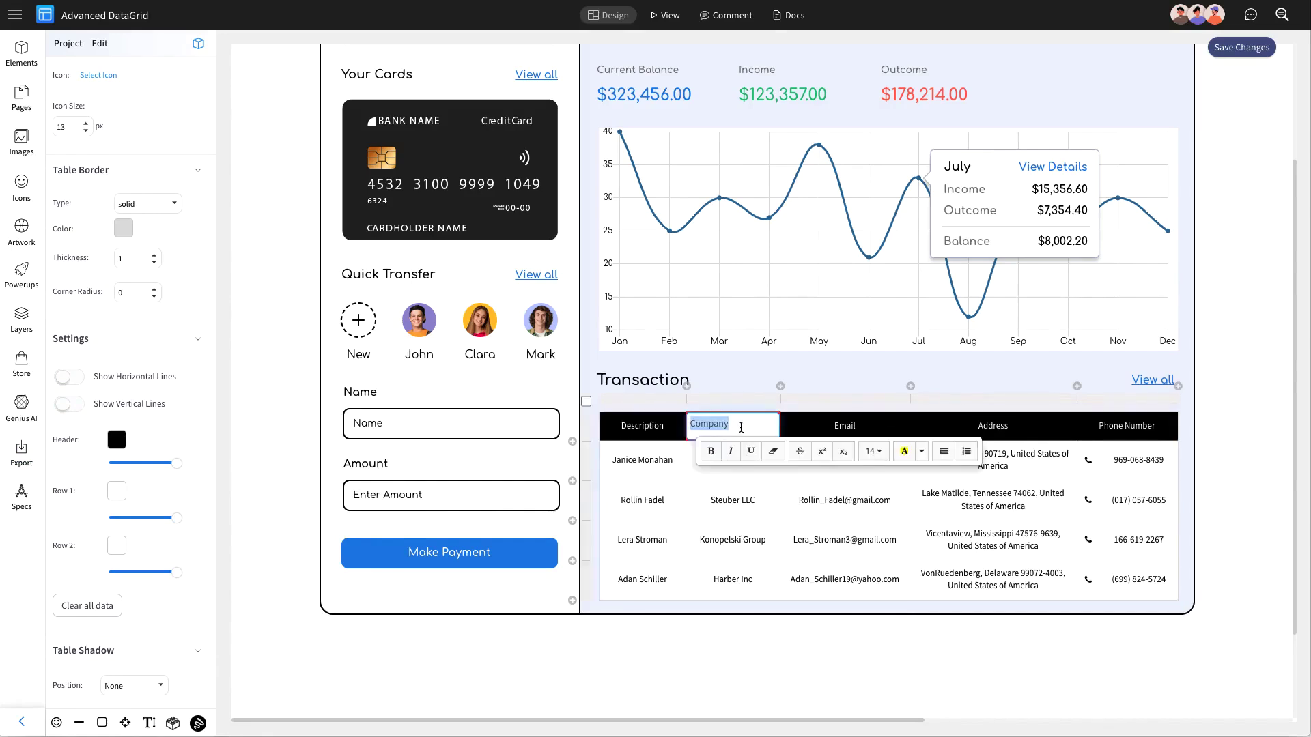
type("Type")
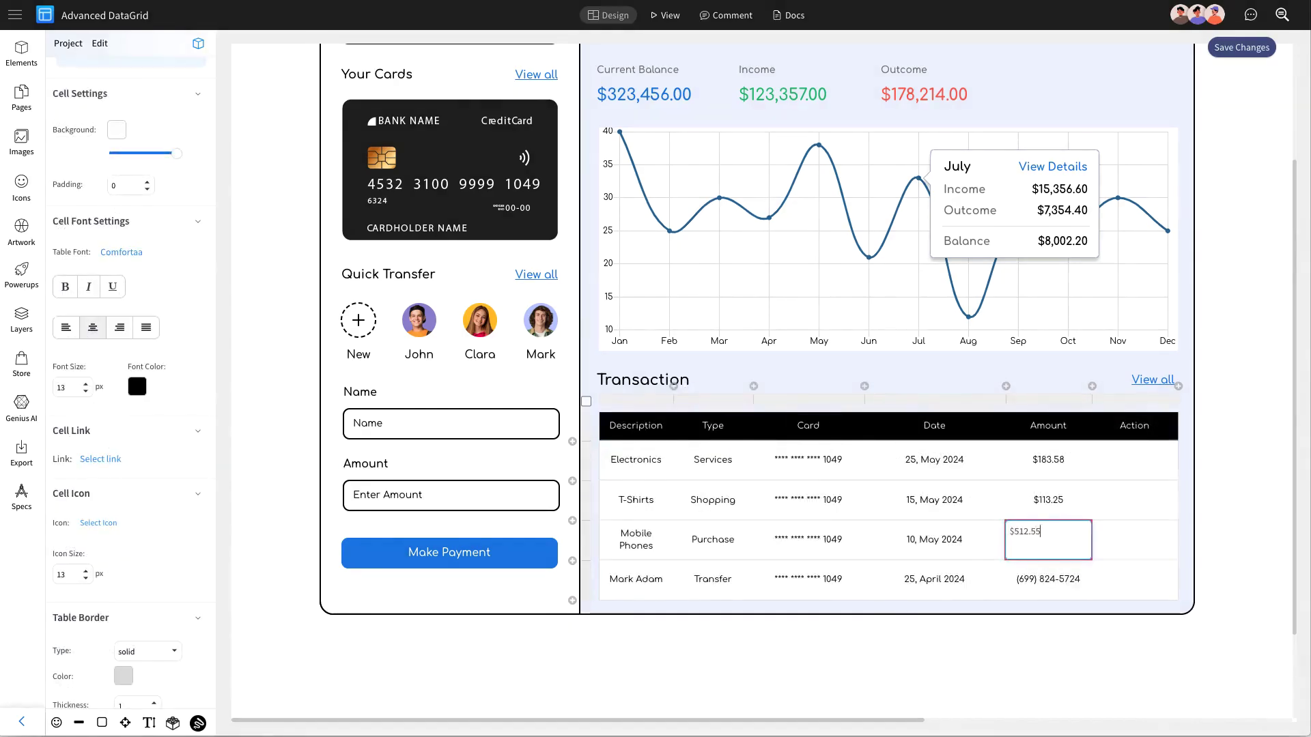
double_click(1062, 578)
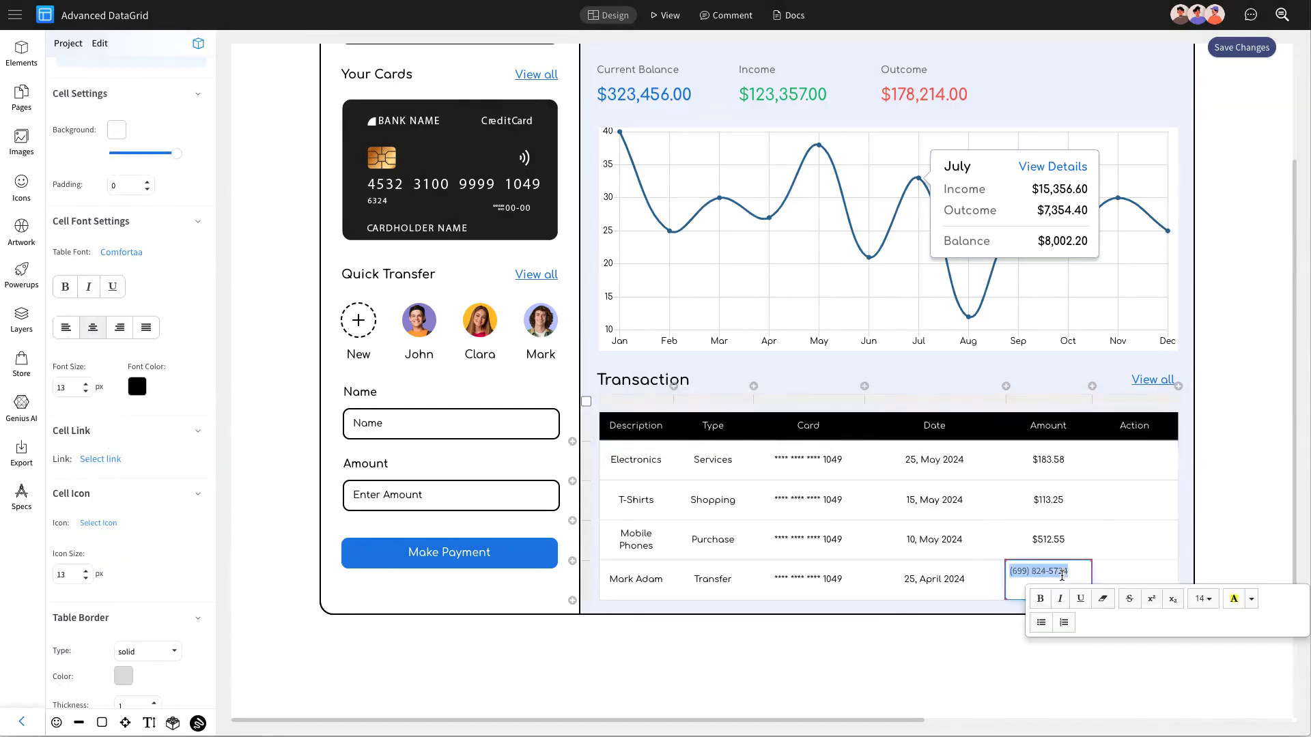
type("$1,500.00")
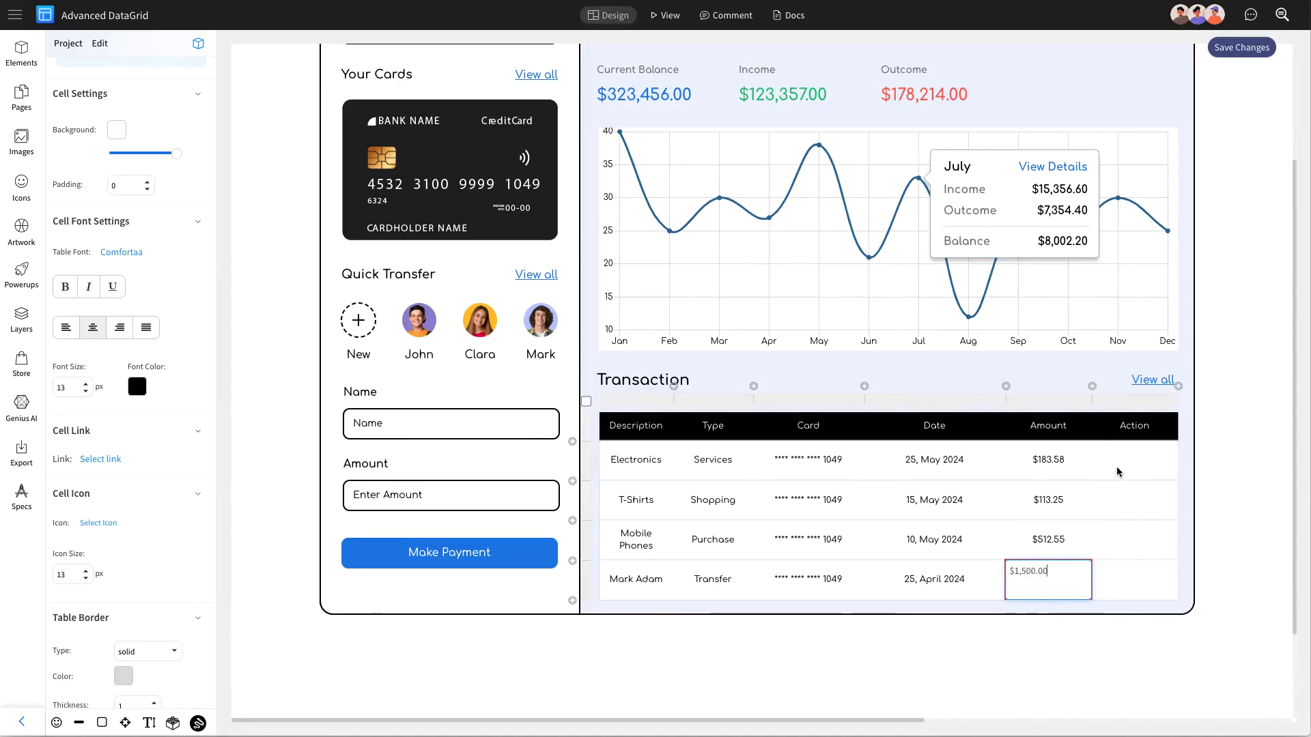
- Color the $183.58, $113.25 and $512.55 amounts red
left_click(1125, 484)
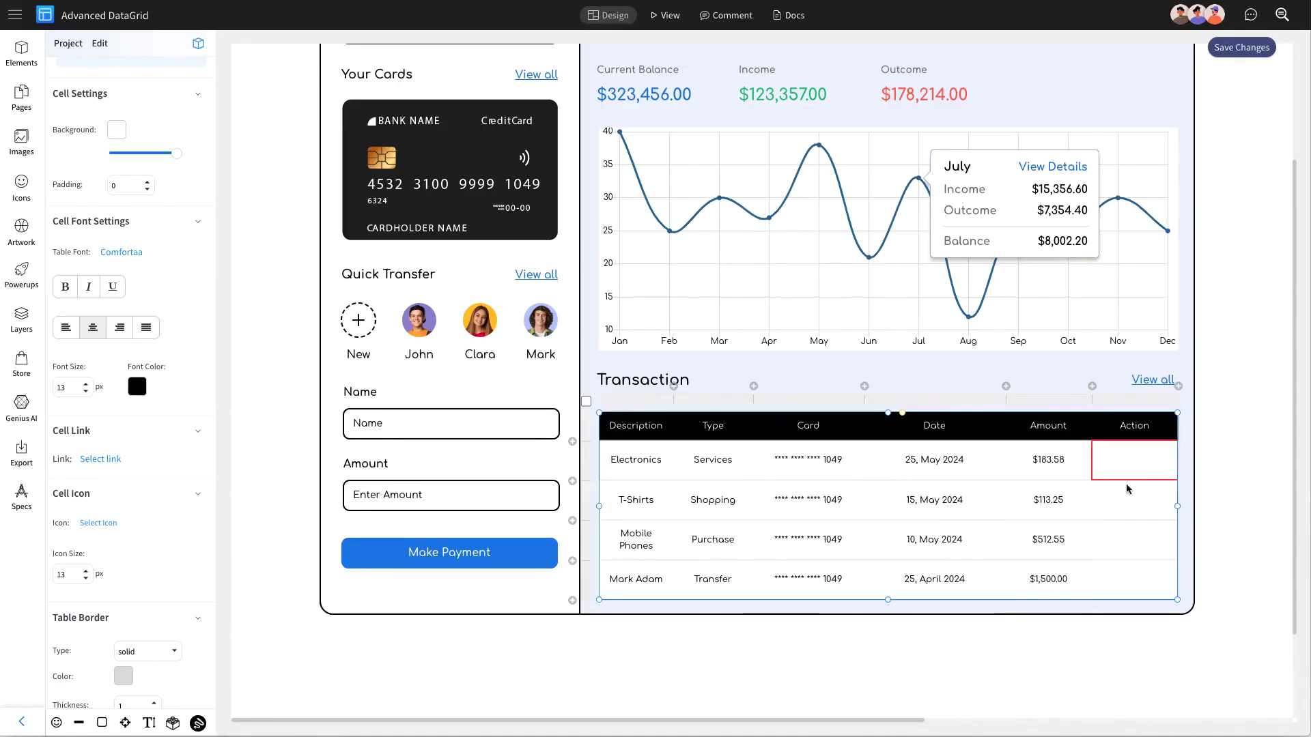
left_click(1029, 463)
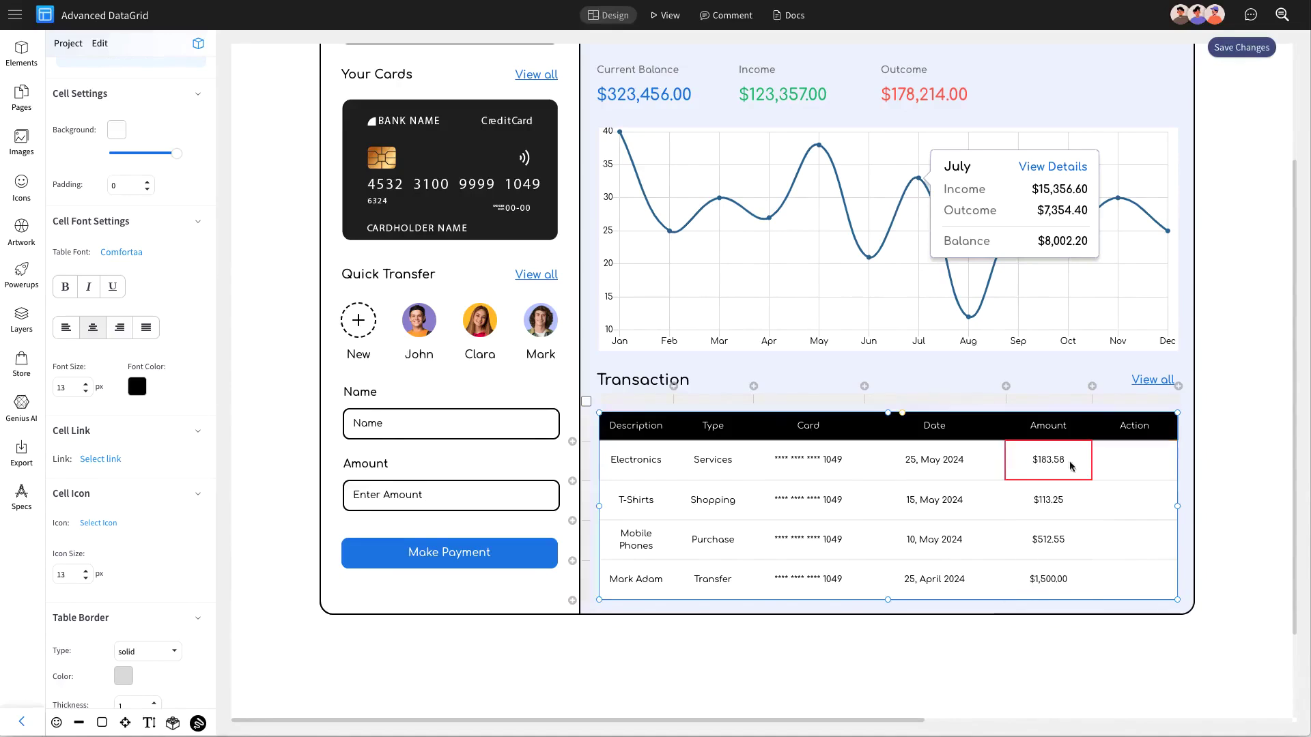
left_click(137, 387)
left_click(147, 432)
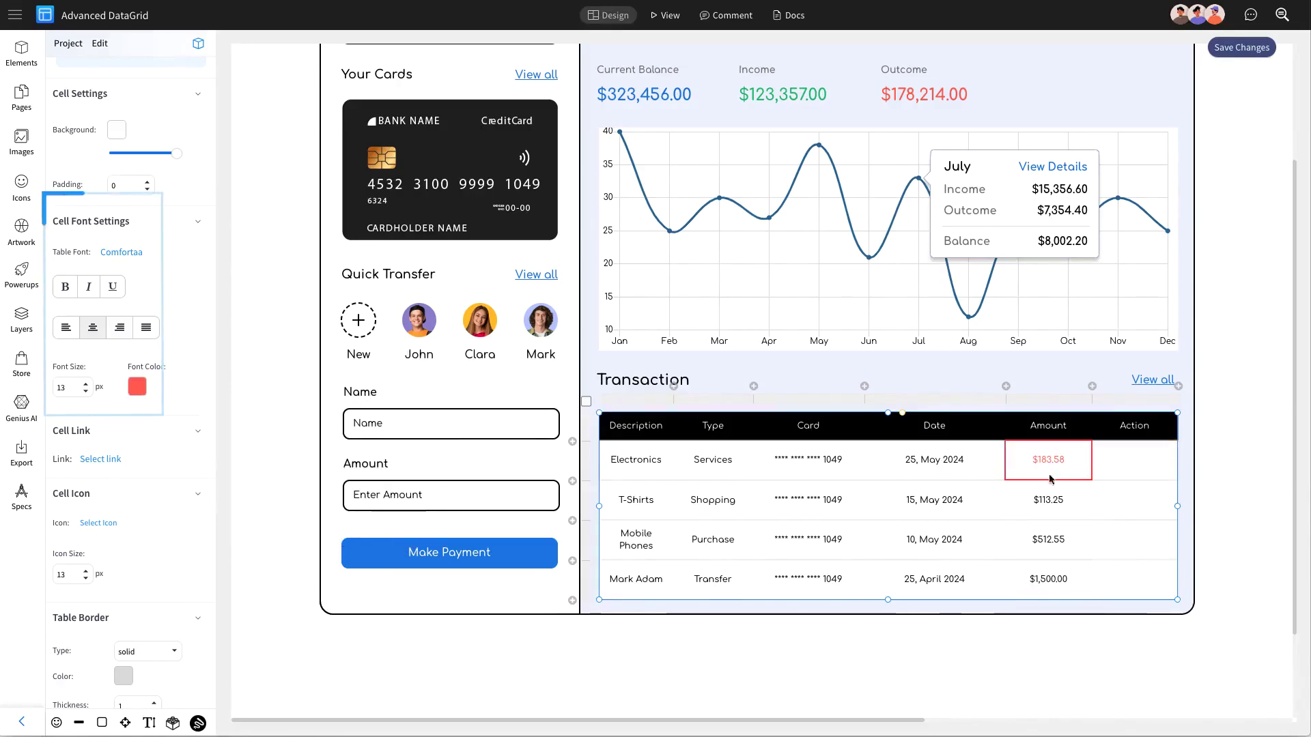
left_click(1027, 502)
left_click(138, 387)
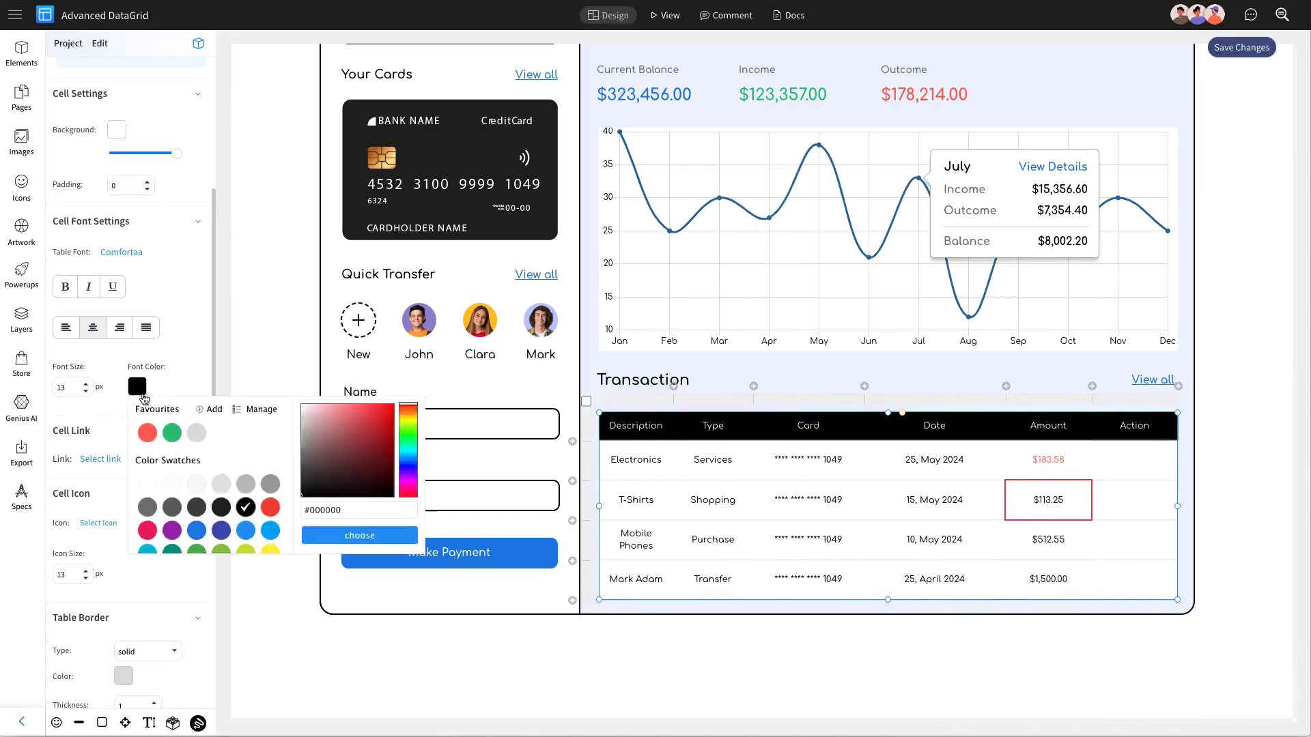
left_click(146, 435)
left_click(1045, 540)
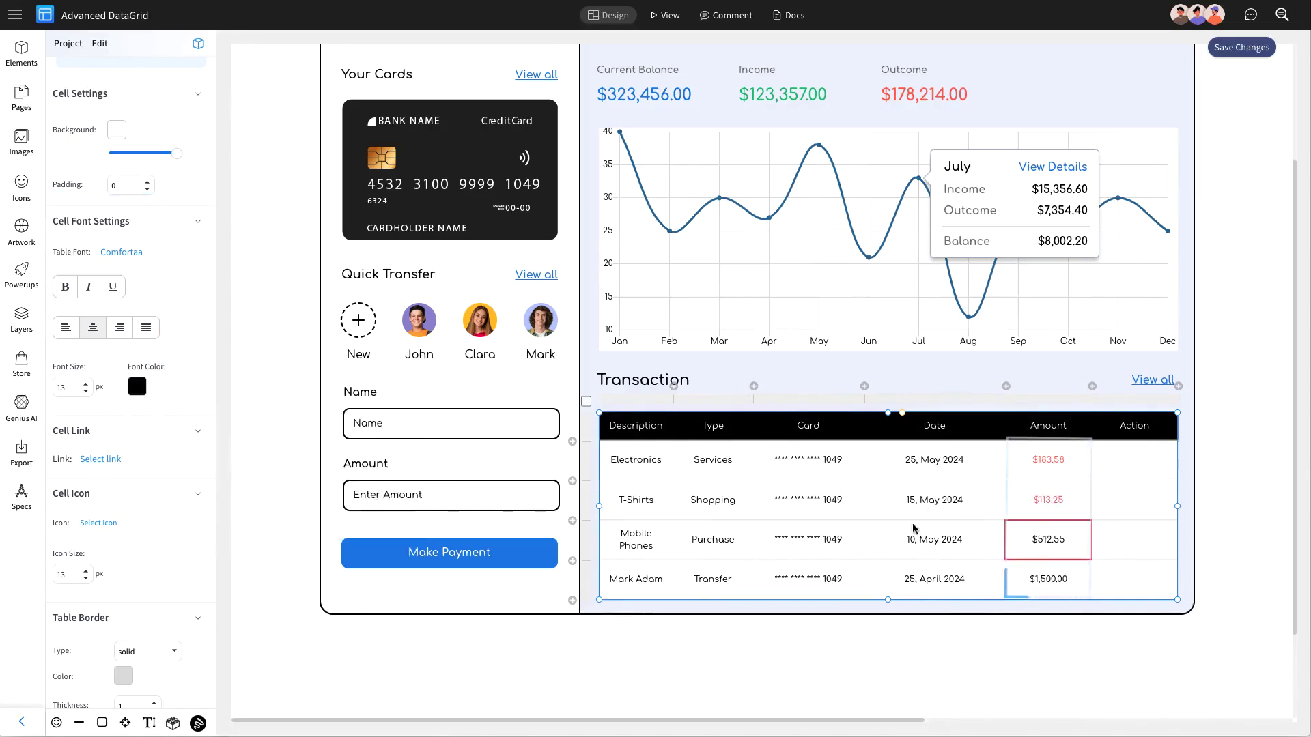
left_click(137, 387)
left_click(148, 433)
left_click(1047, 578)
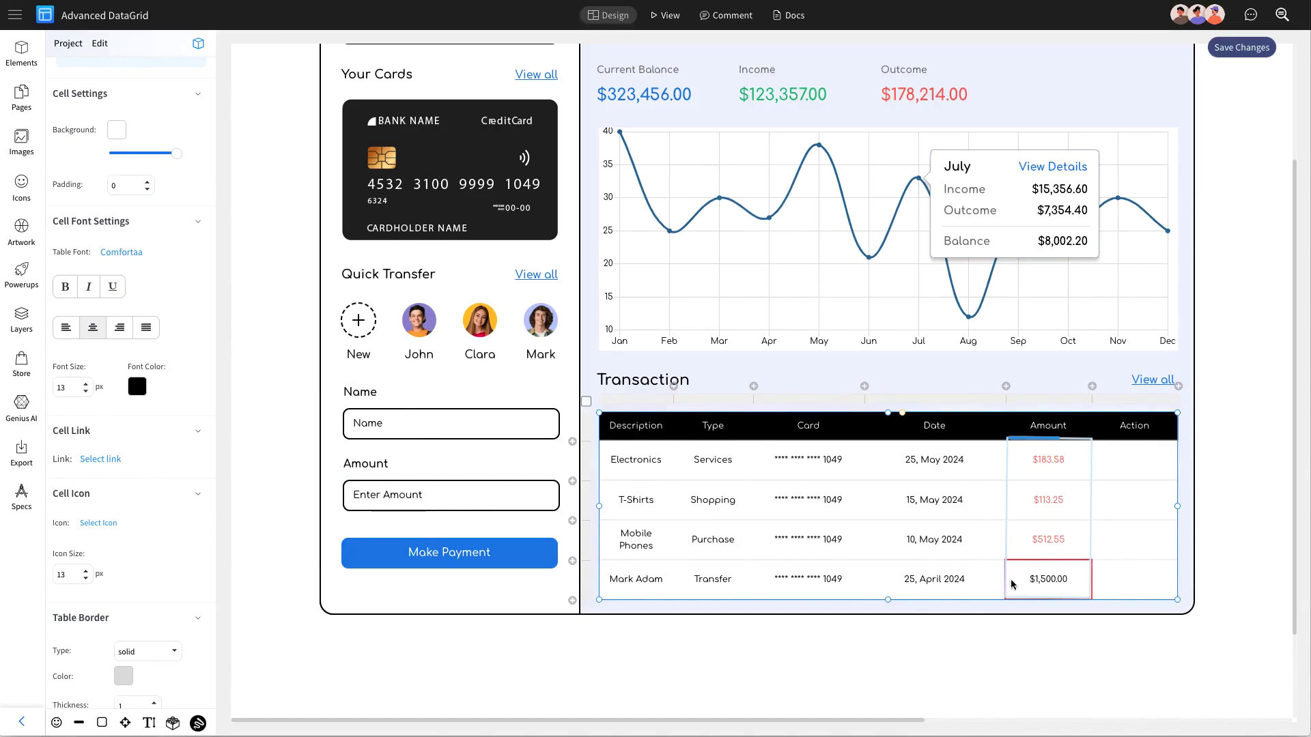
left_click(137, 387)
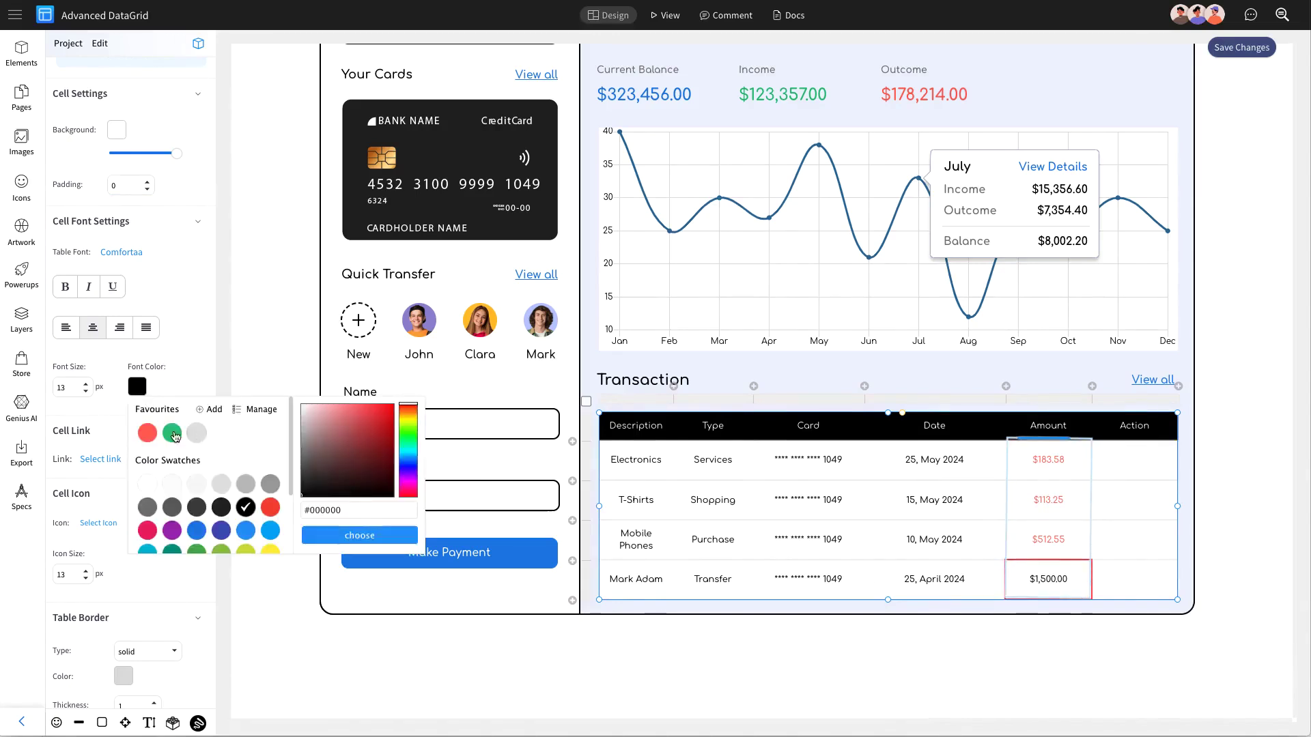
left_click(176, 438)
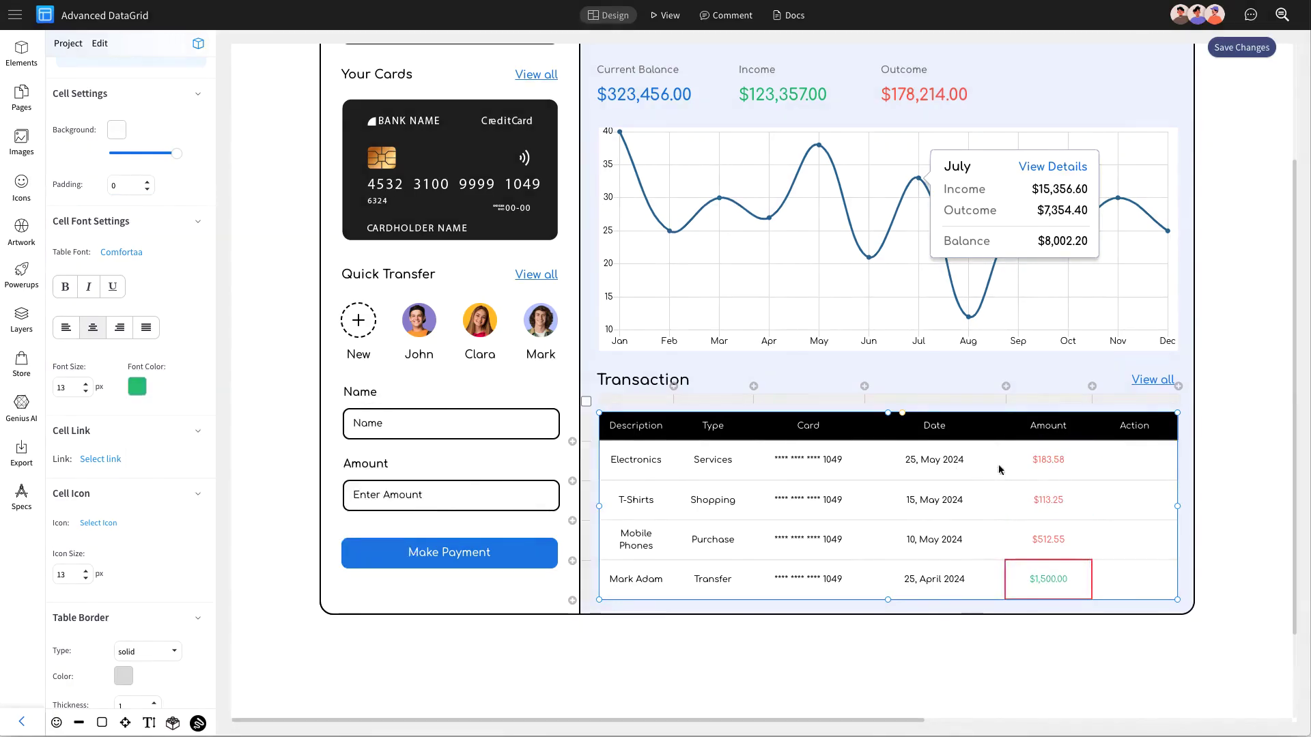
left_click(1121, 476)
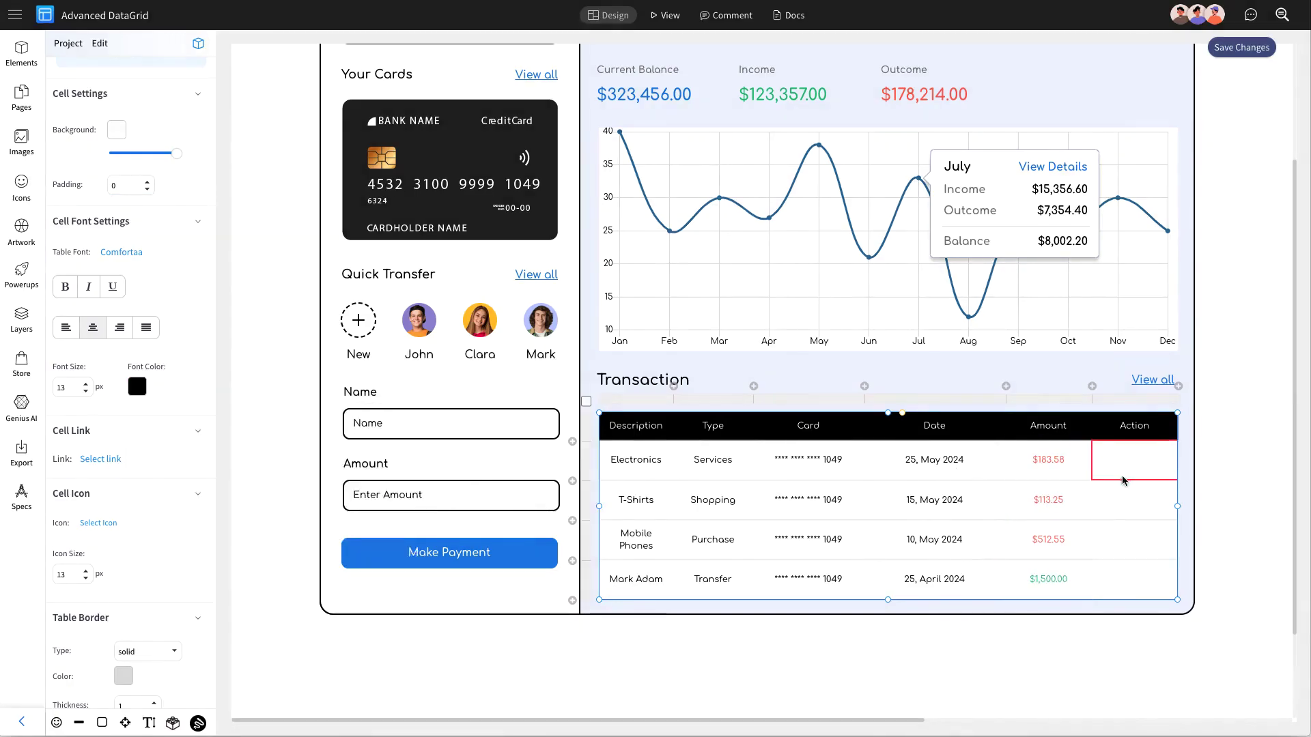
- Add edit icons to the Electronics and T-Shirts Action cells, setting icon size 20
left_click(101, 524)
type("edit")
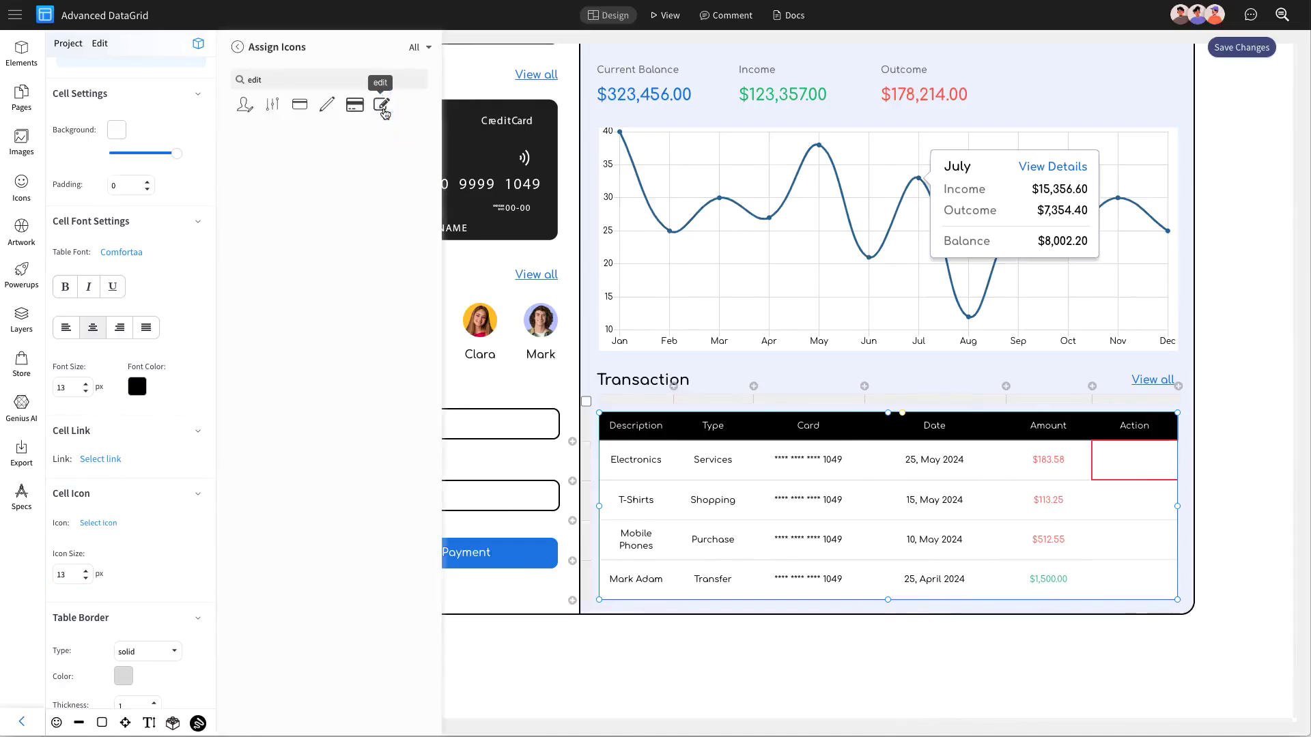
left_click(383, 107)
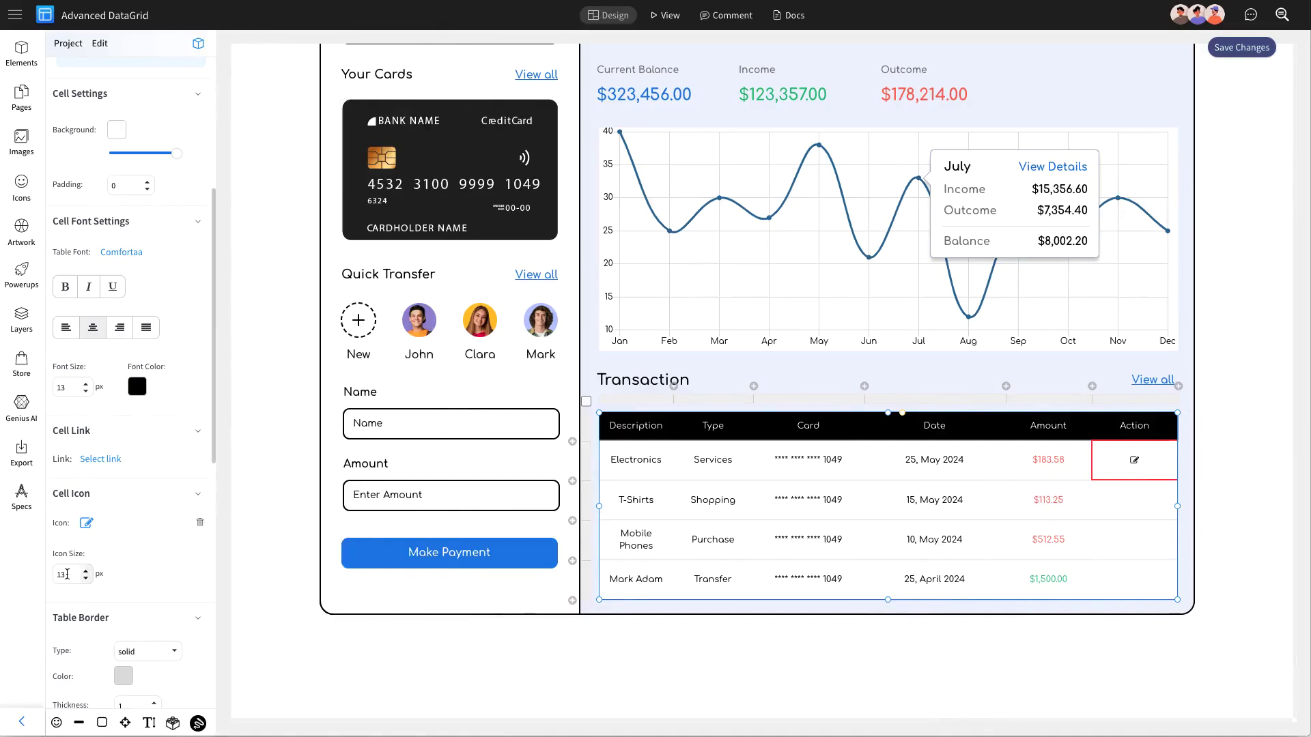
type("2624")
double_click(85, 579)
left_click(1119, 505)
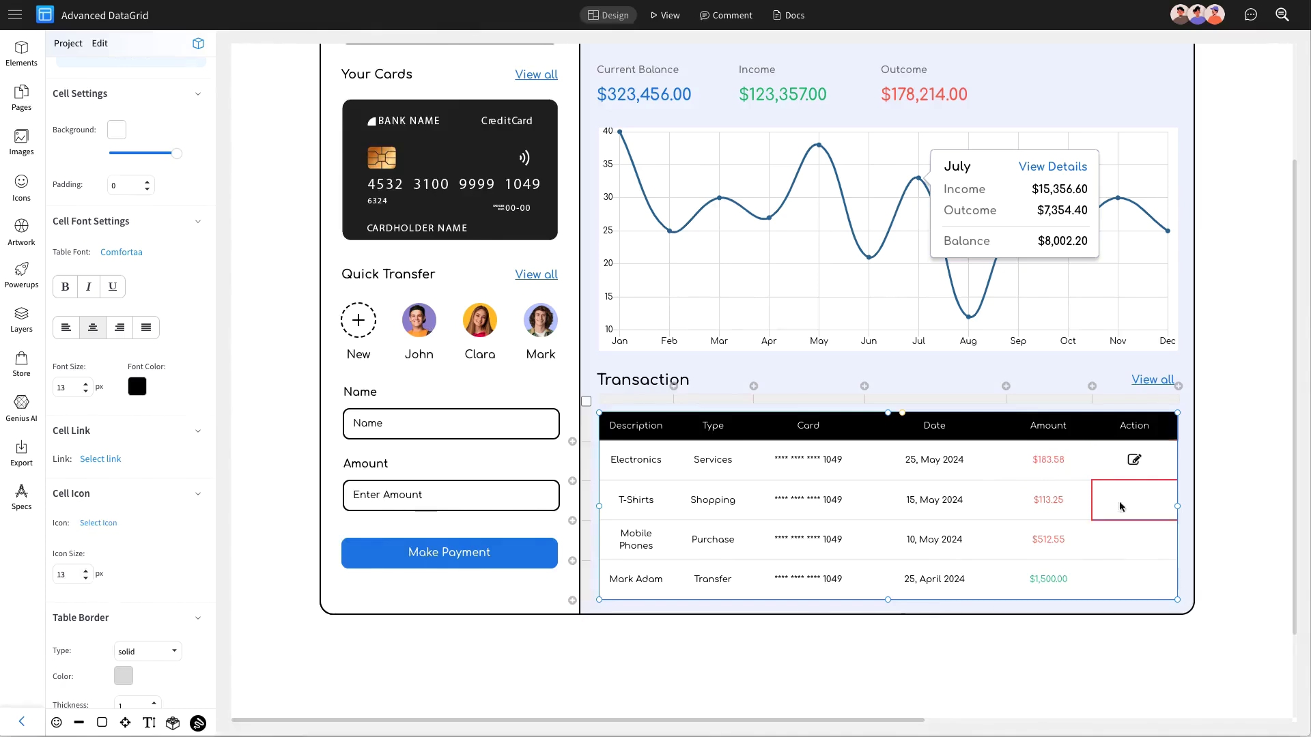
left_click(100, 522)
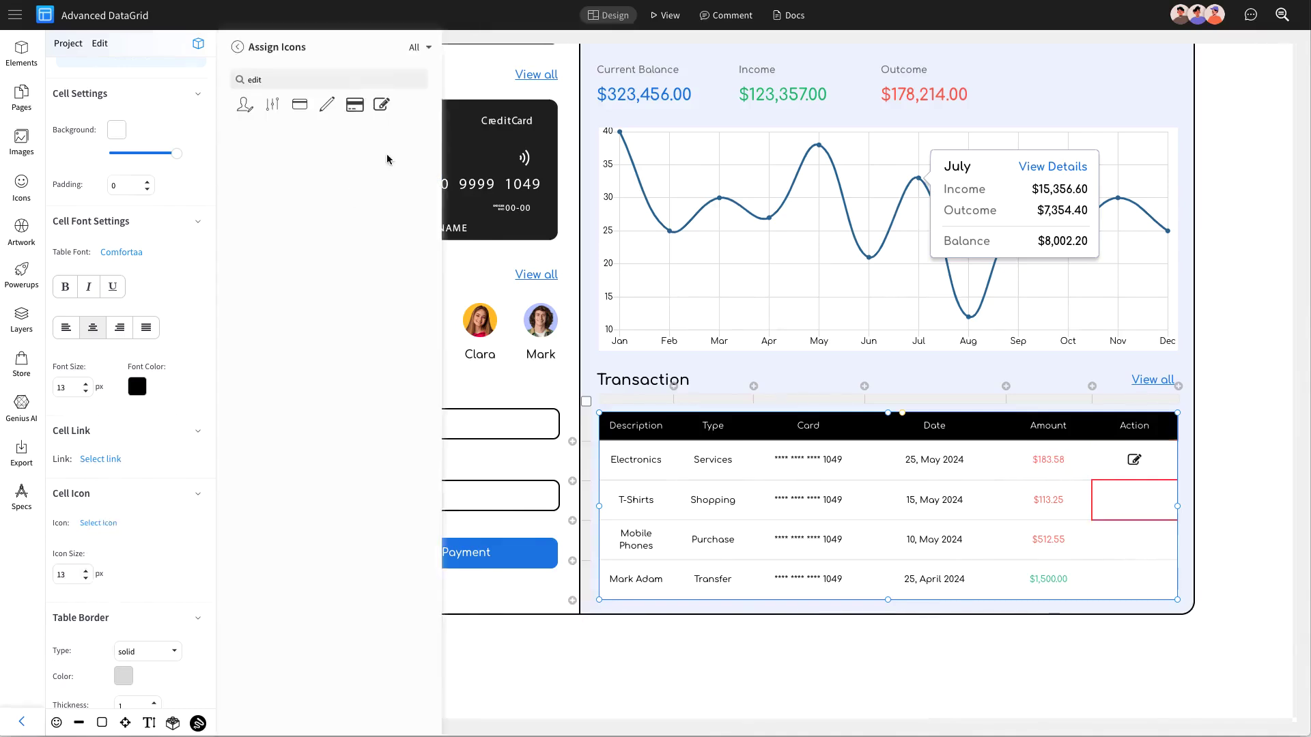
left_click(382, 107)
type("20")
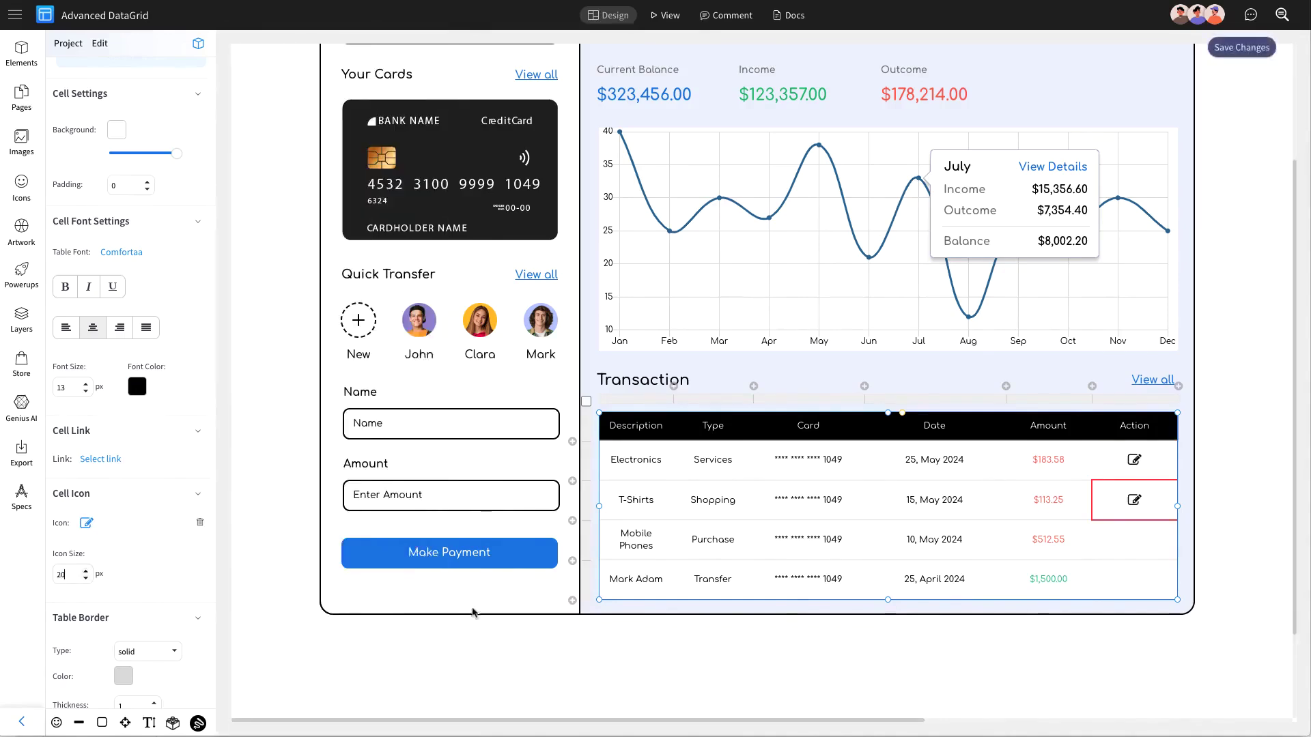
- Widen the Description, Type and Card columns so Mobile Phones fits on one line
left_click(1208, 478)
left_click(854, 459)
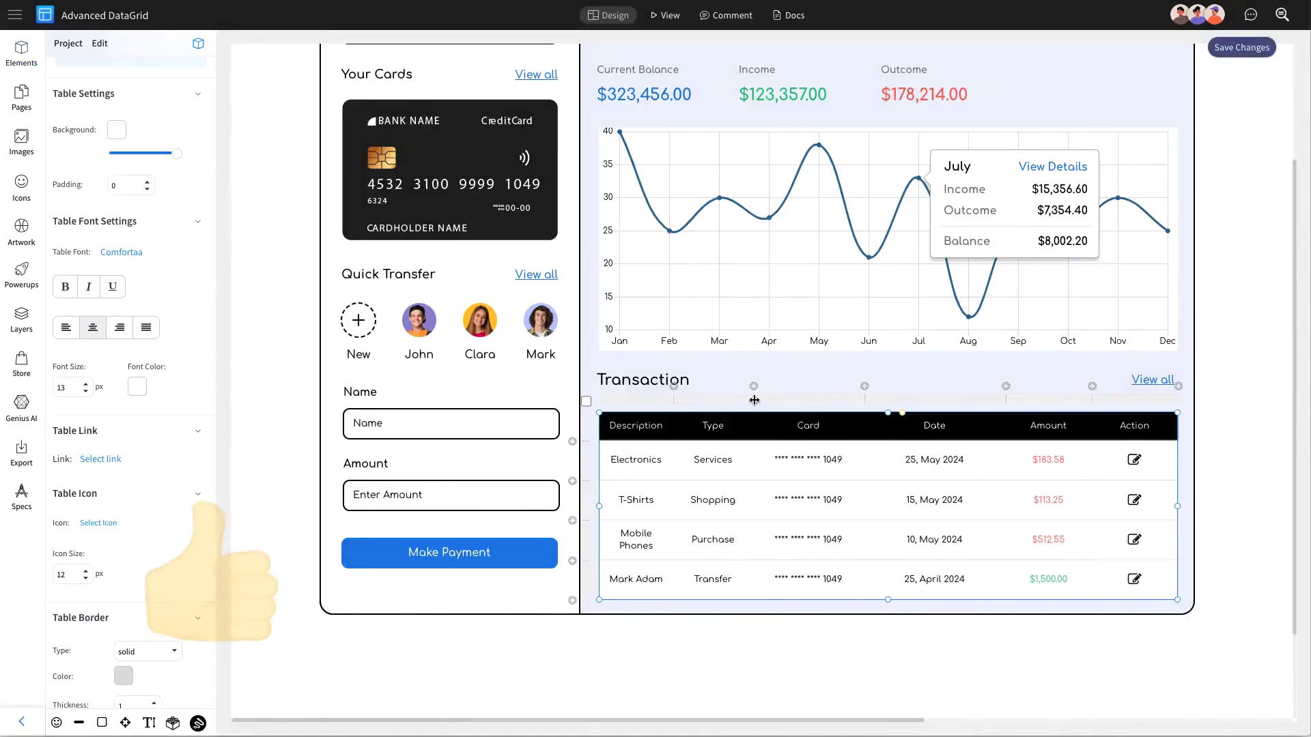
left_click_drag(758, 387, 766, 387)
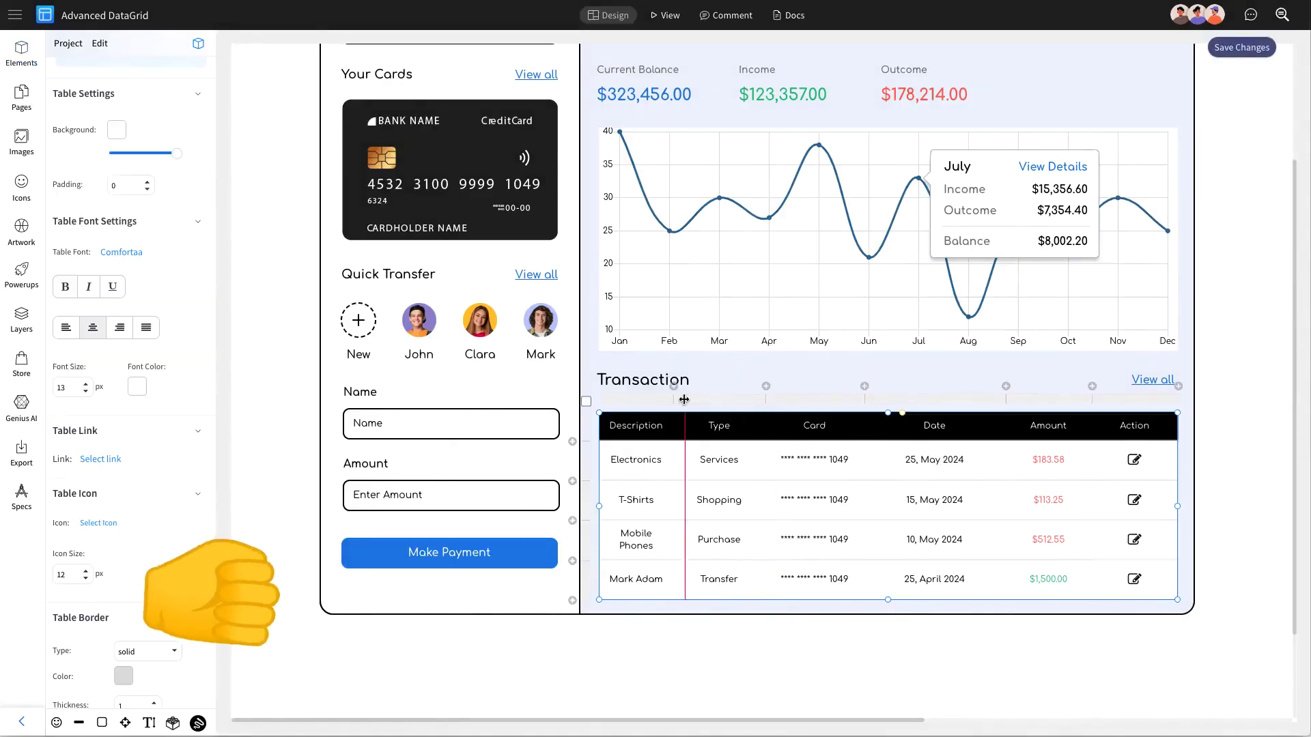
left_click_drag(671, 399, 684, 400)
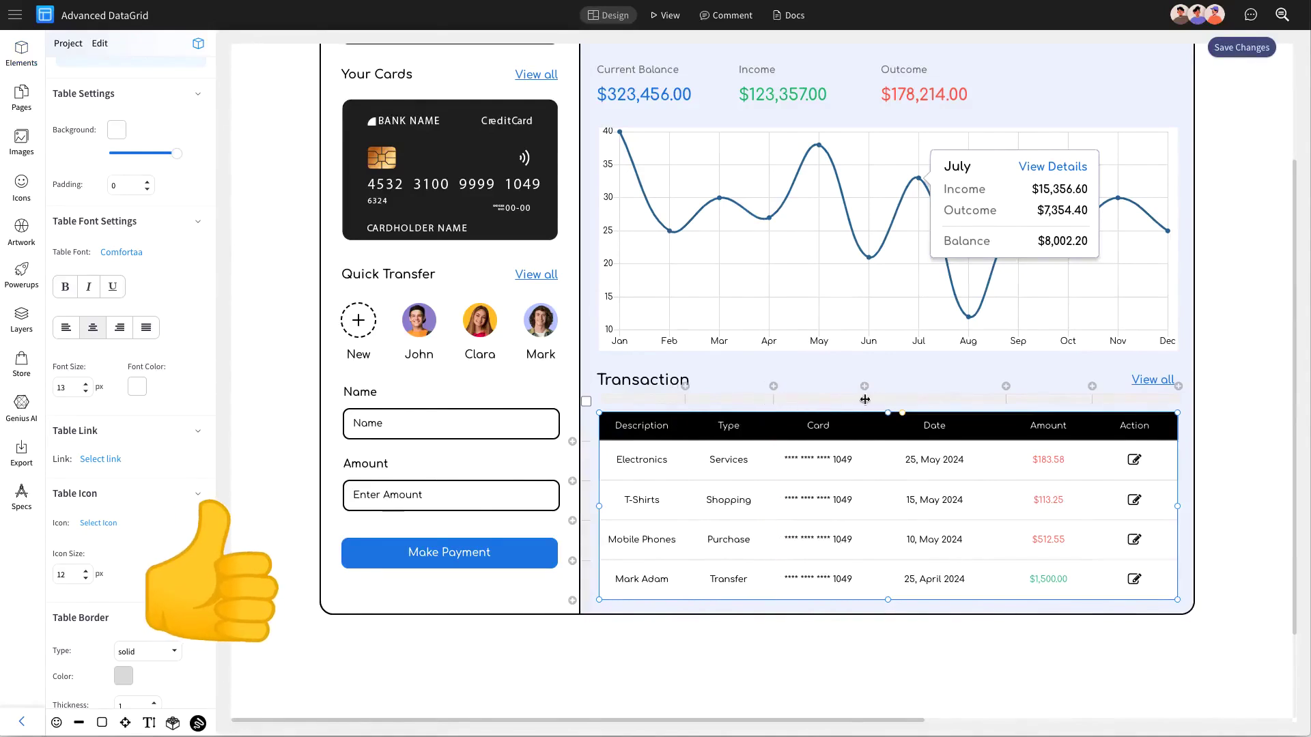
left_click_drag(862, 398, 892, 402)
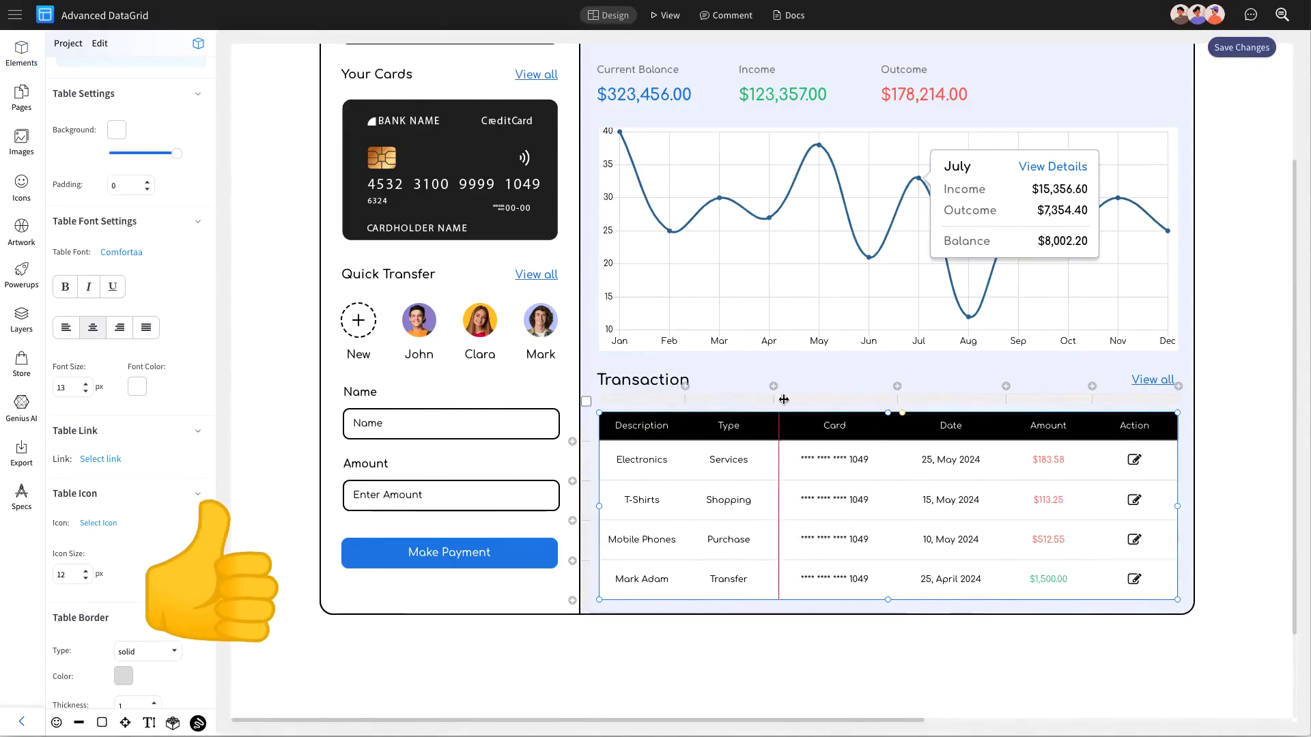
left_click_drag(774, 387, 789, 386)
left_click_drag(684, 398, 688, 398)
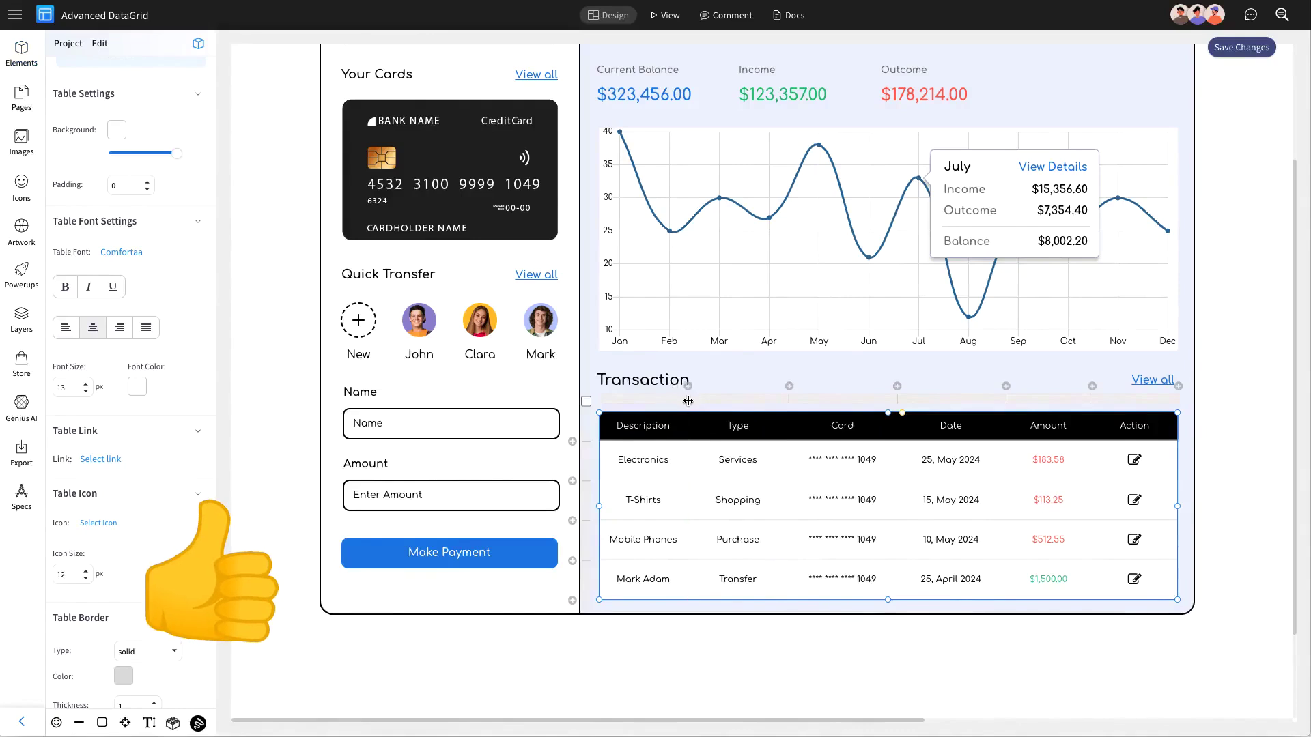
left_click(1237, 52)
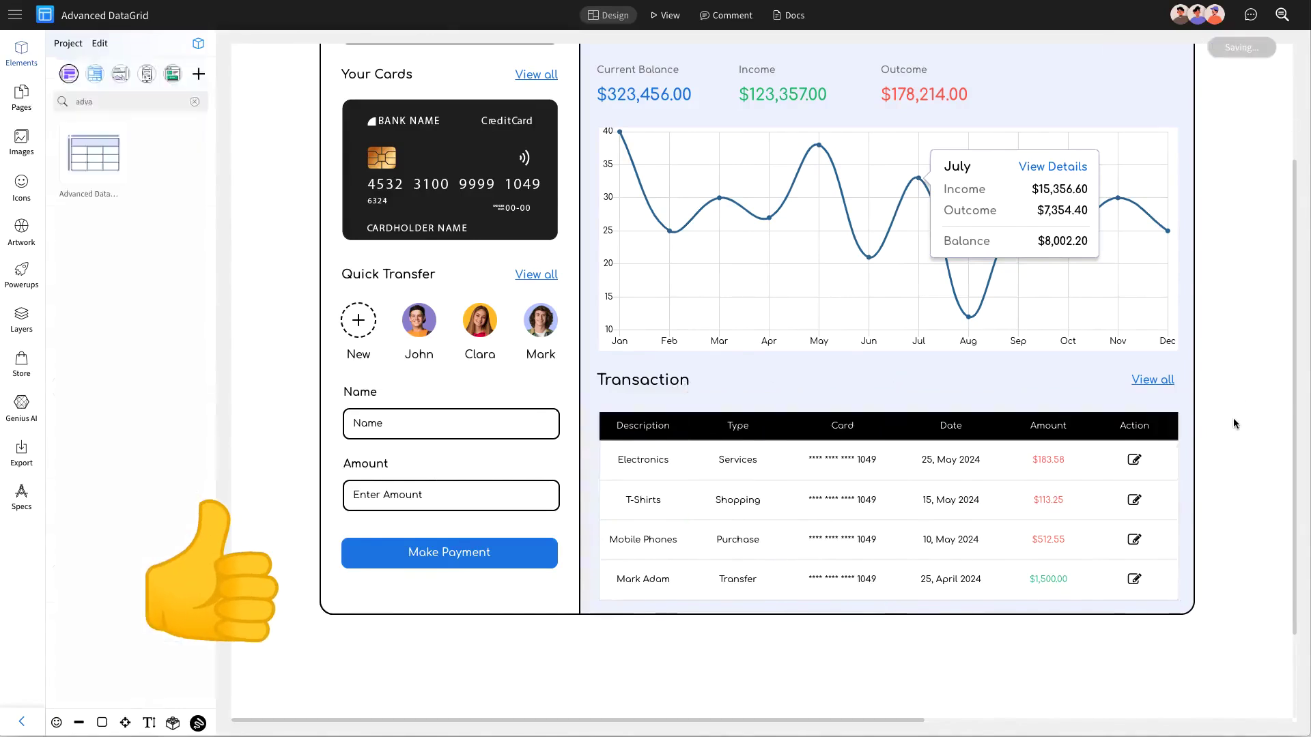